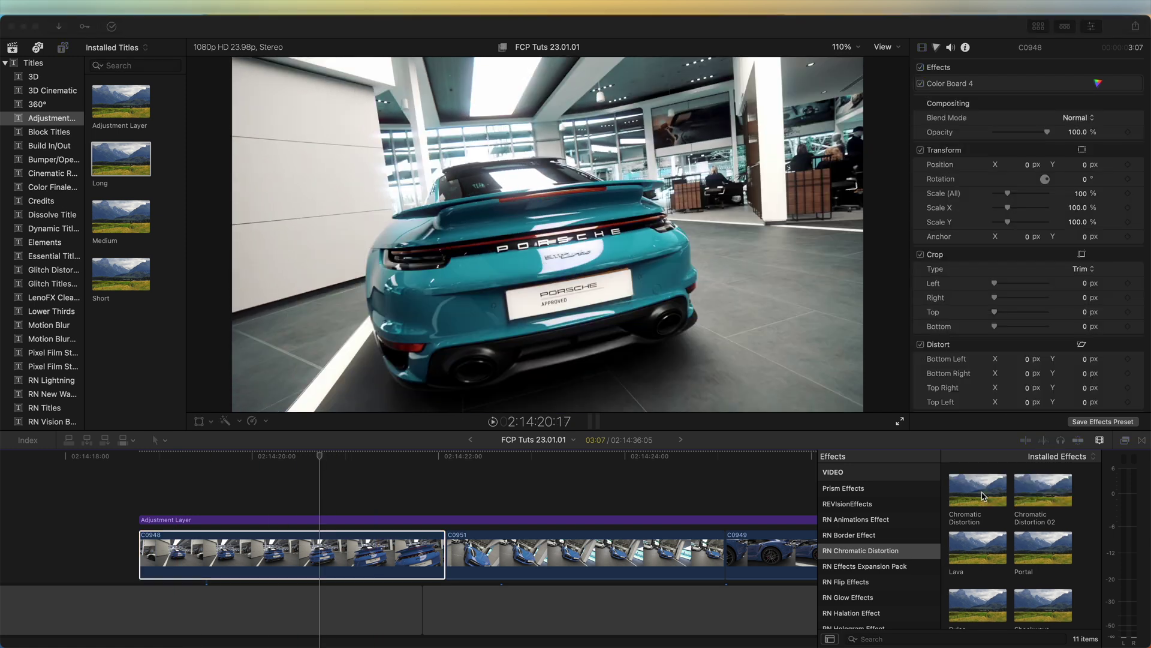
Browse the RN Chromatic Distortion thumbnails and pick up the Chromatic Distortion effect
scroll(1014, 517, "down", 3)
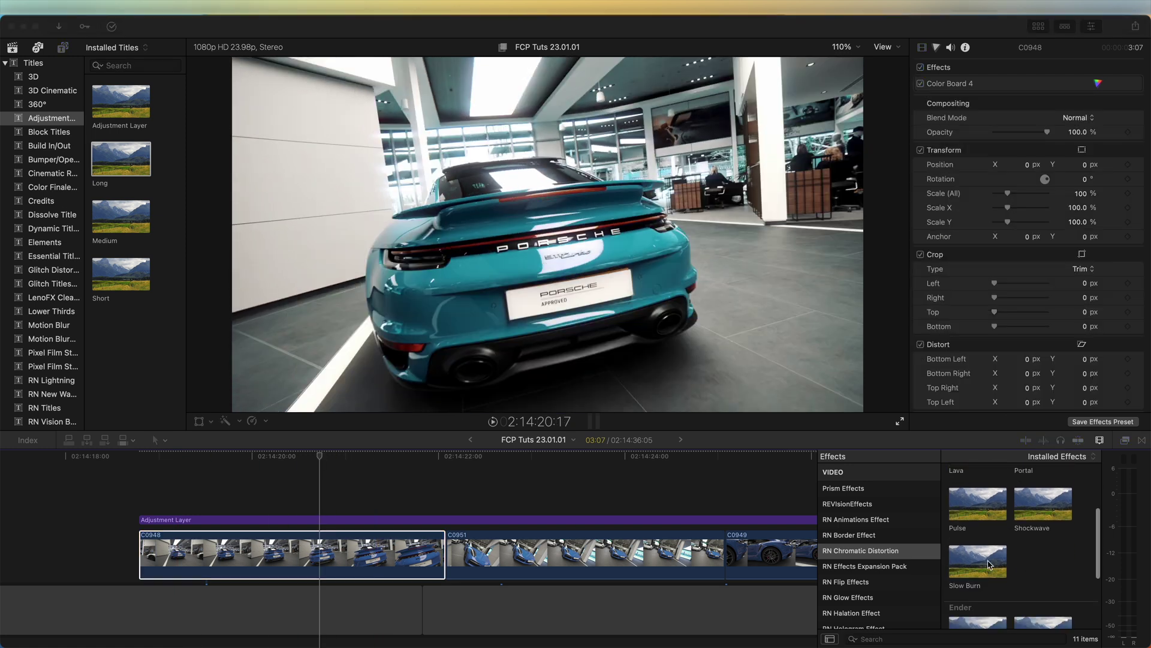
scroll(990, 561, "down", 3)
scroll(971, 569, "up", 5)
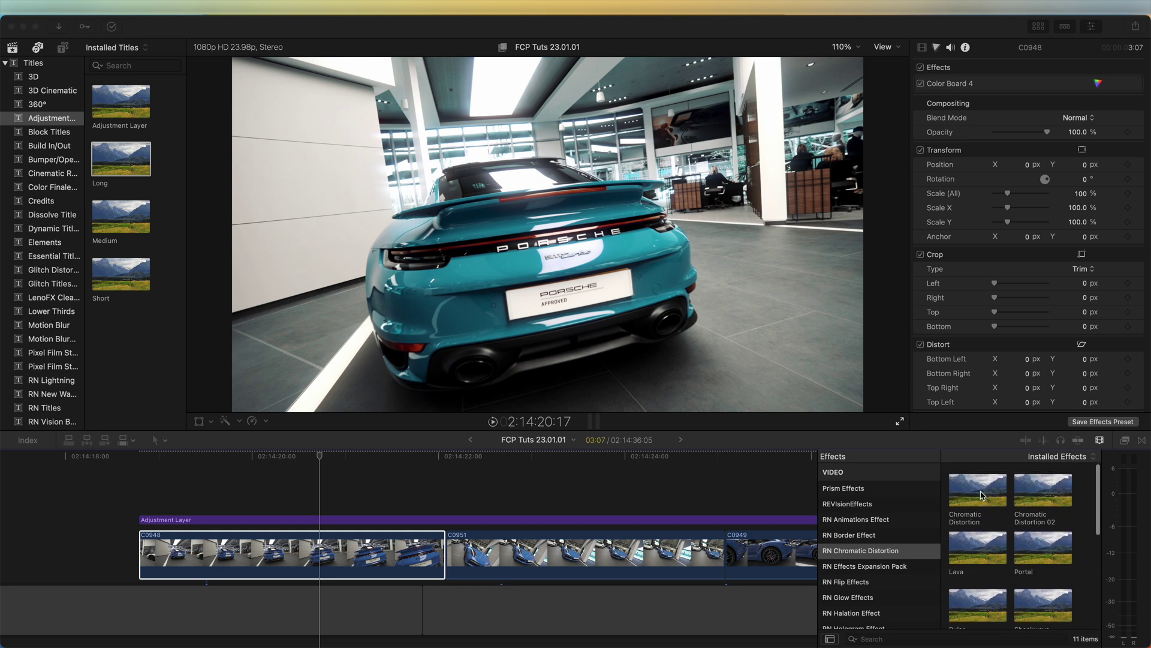
left_click(969, 472)
Apply Chromatic Distortion to C0948 and keyframe Distortion Amount at 52.91 near the clip start
left_click_drag(975, 492, 307, 548)
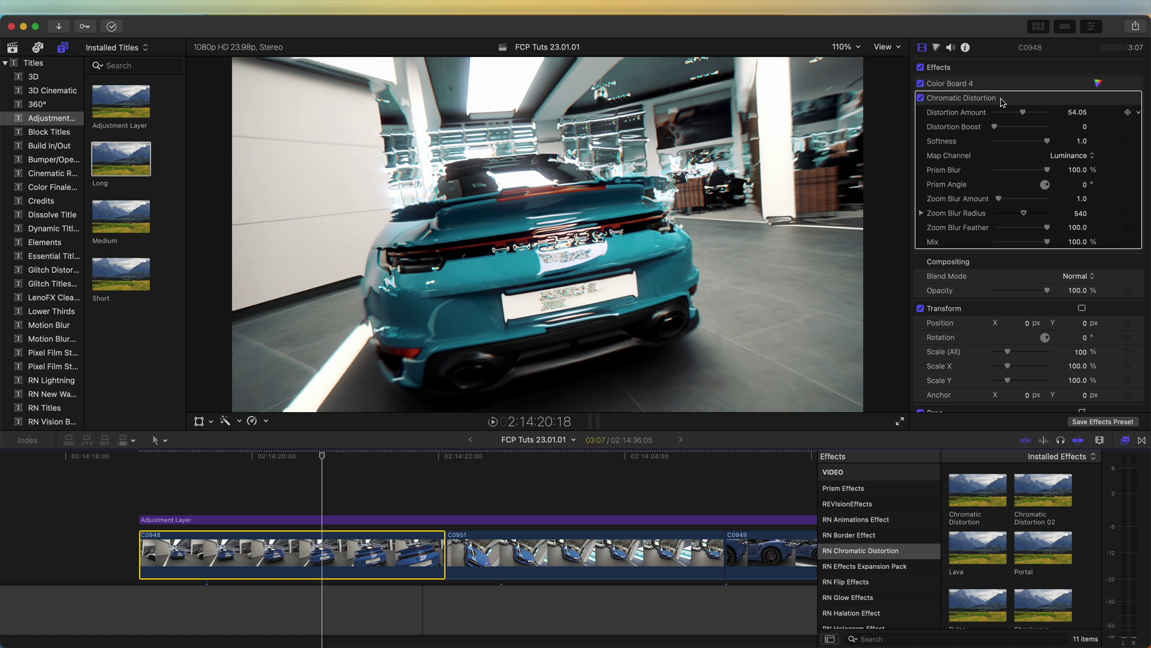
mouse_move(1022, 115)
left_mouse_down()
mouse_move(1009, 116)
mouse_move(1041, 115)
mouse_move(1000, 119)
mouse_move(1040, 114)
left_mouse_up()
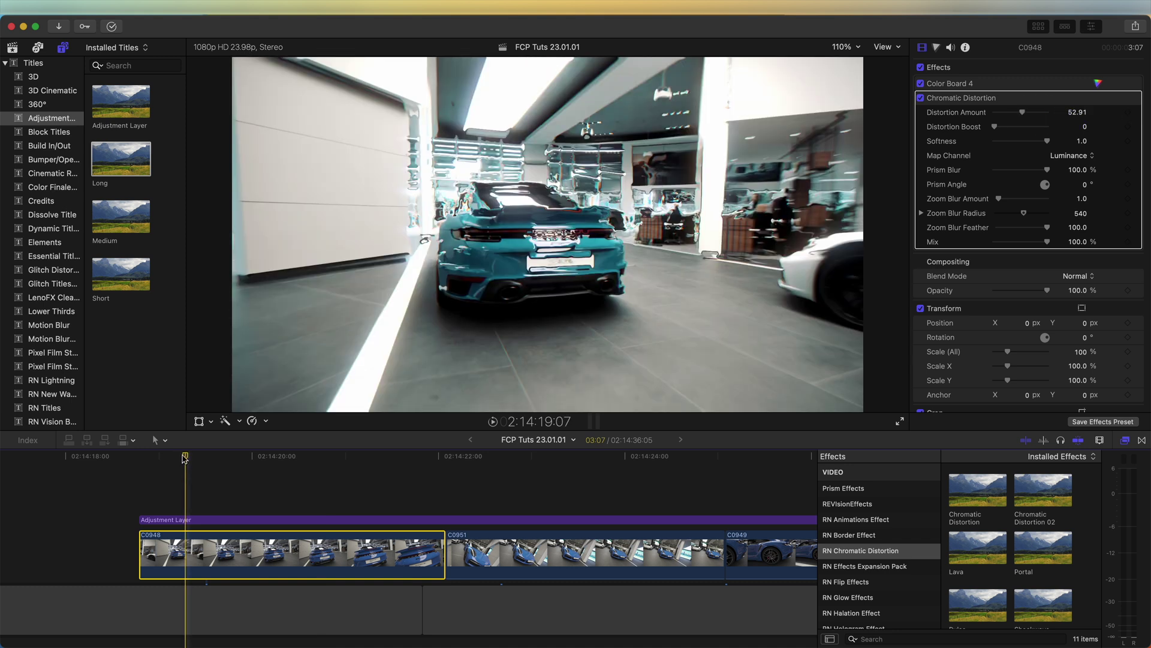
left_click_drag(185, 461, 143, 462)
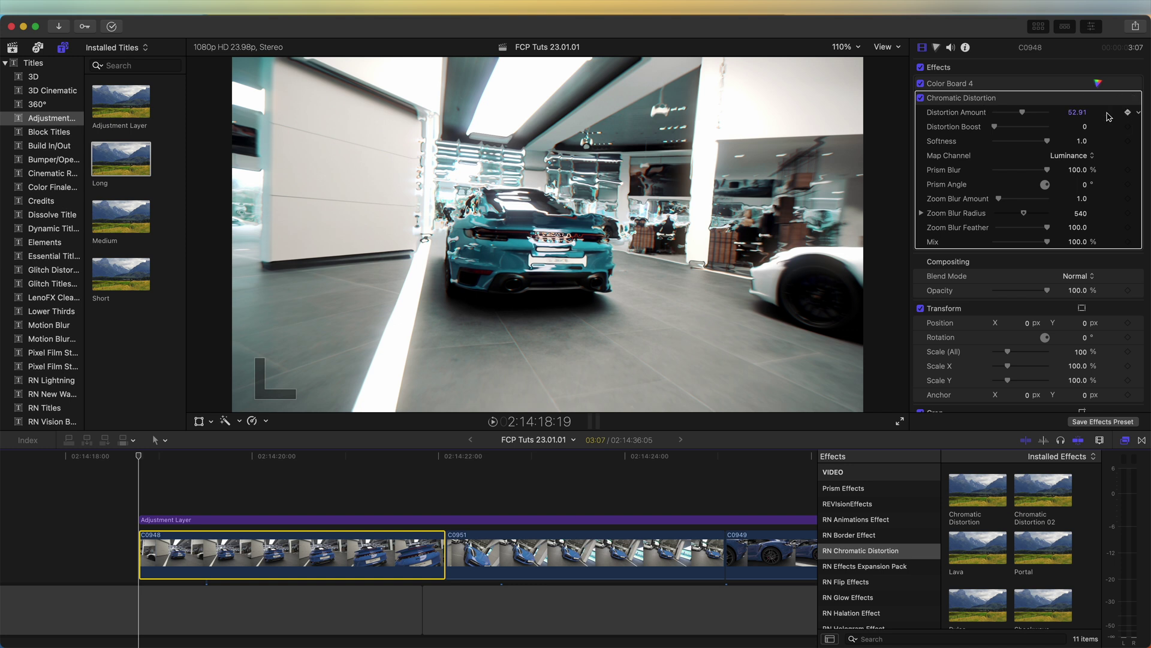
key("space")
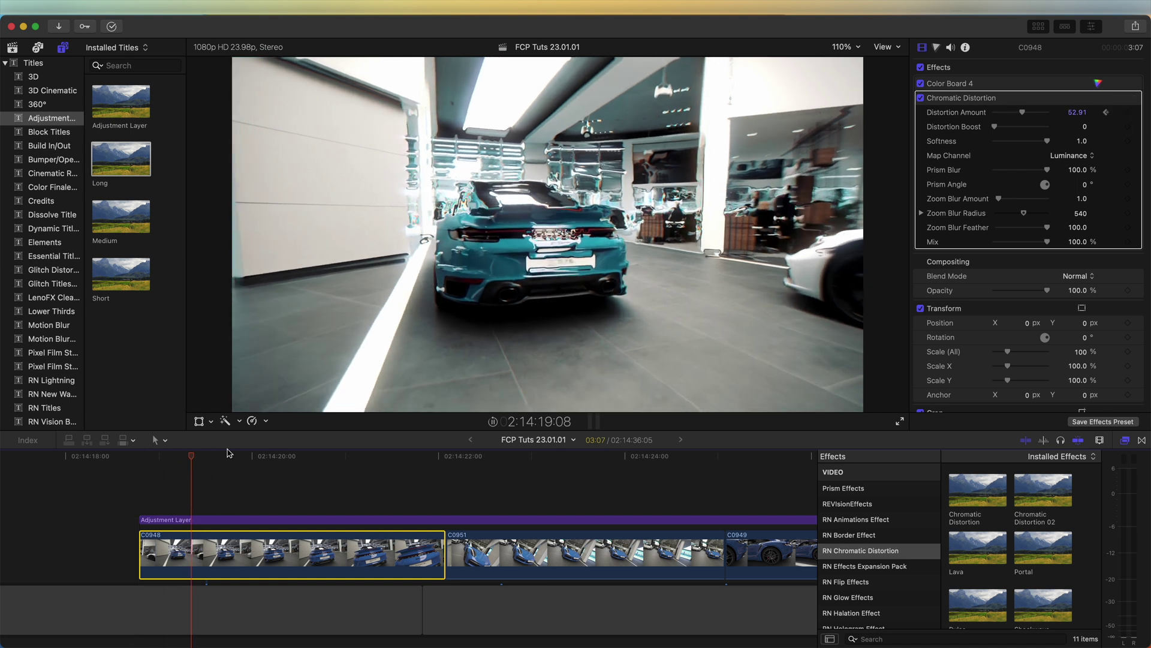
Keyframe Distortion Amount down to 0 later in the clip and replay the fade
left_click_drag(1009, 112, 978, 118)
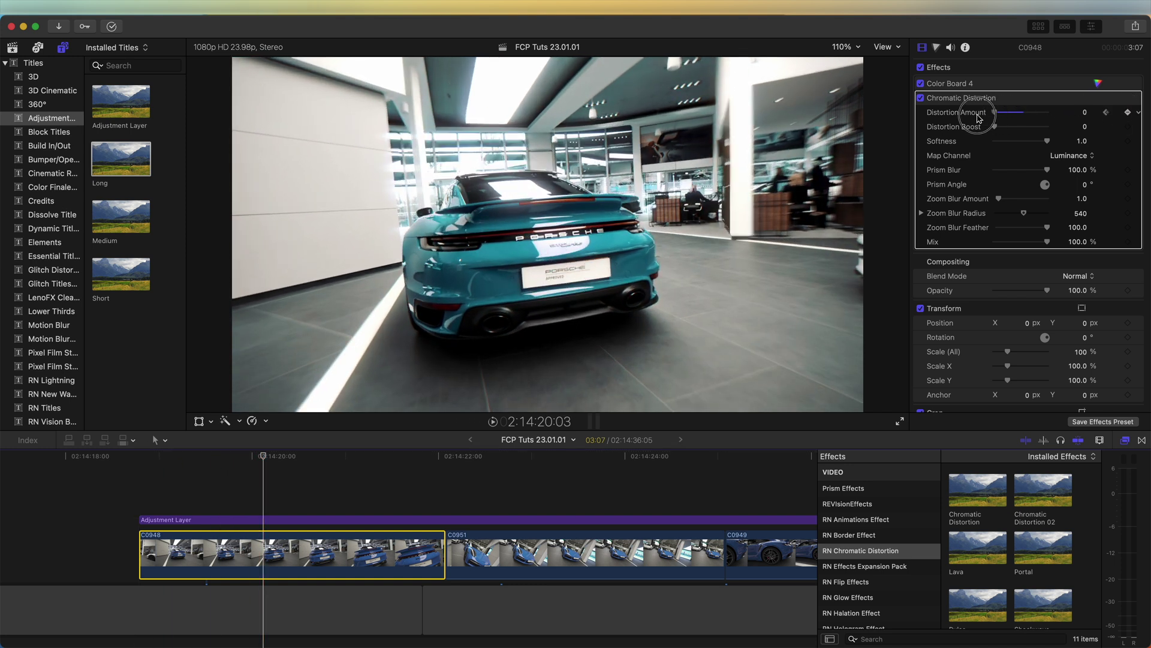
key("space")
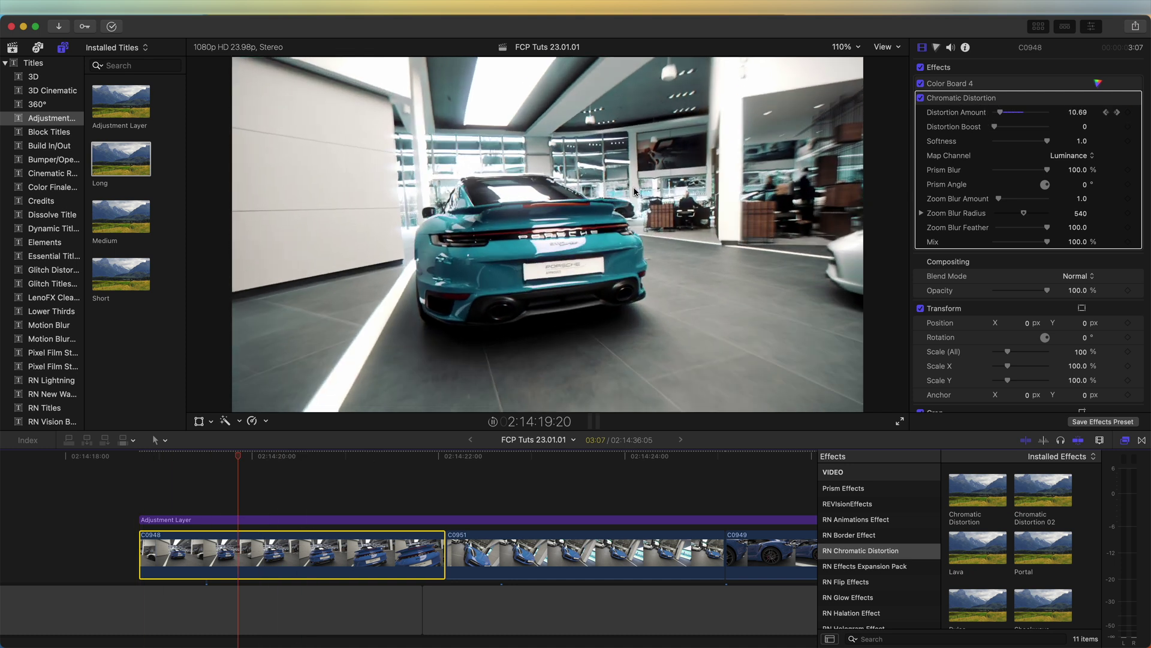
scroll(1002, 513, "down", 1)
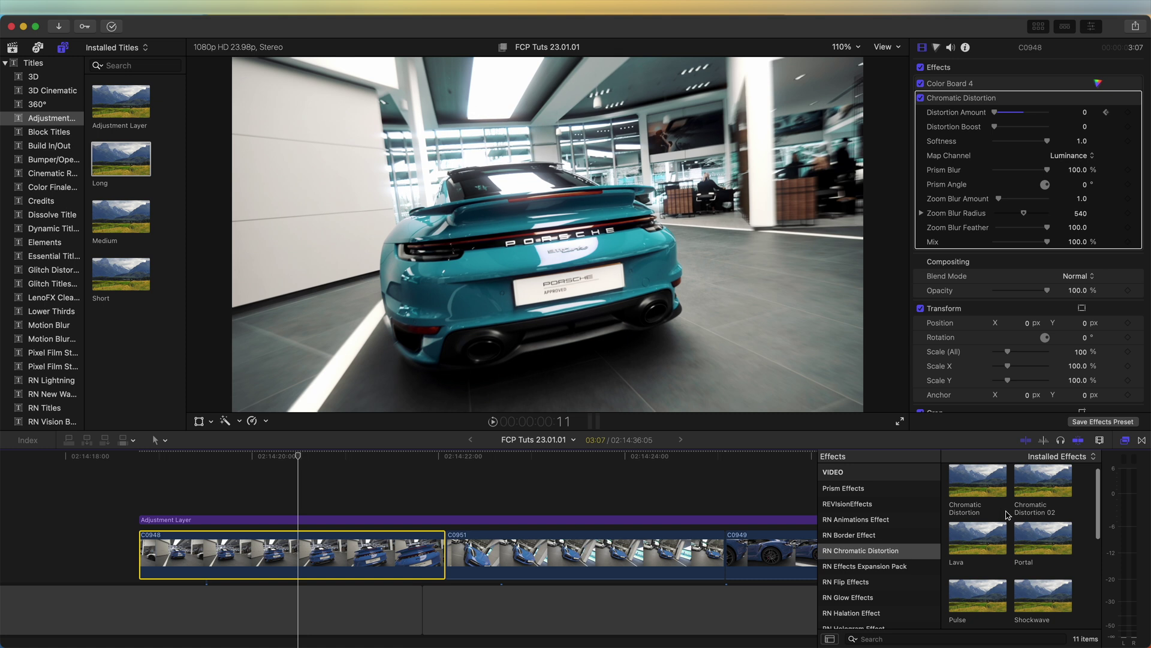
Play C0948 from its start to preview the Portal effect's warped distortion
scroll(1007, 515, "down", 1)
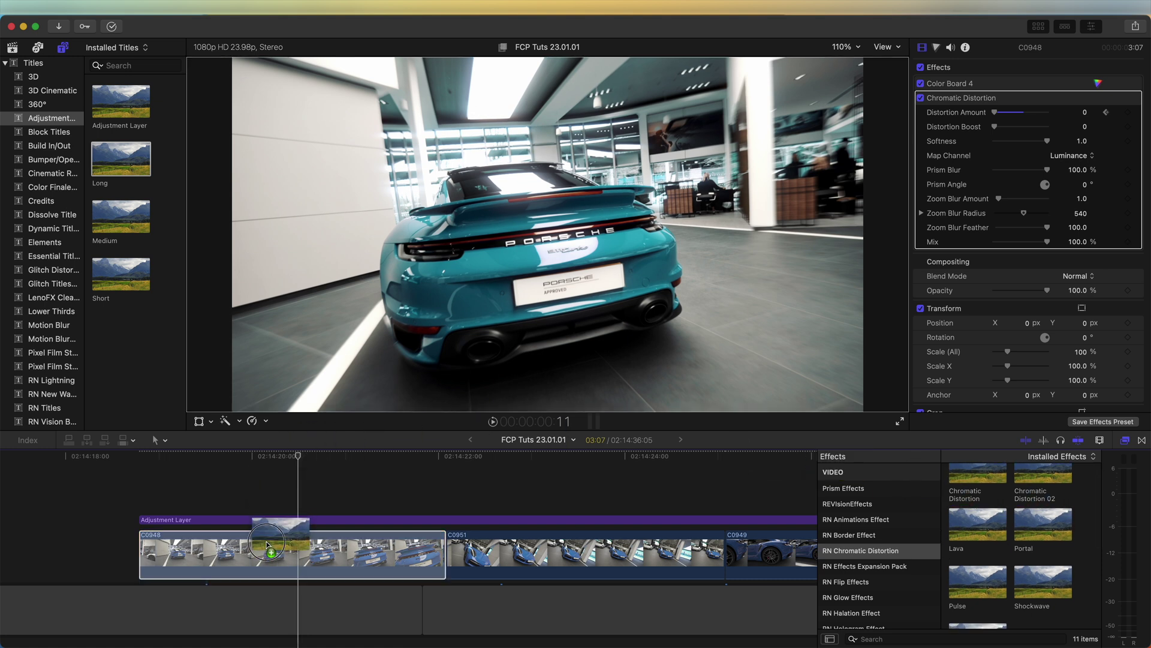
key("space")
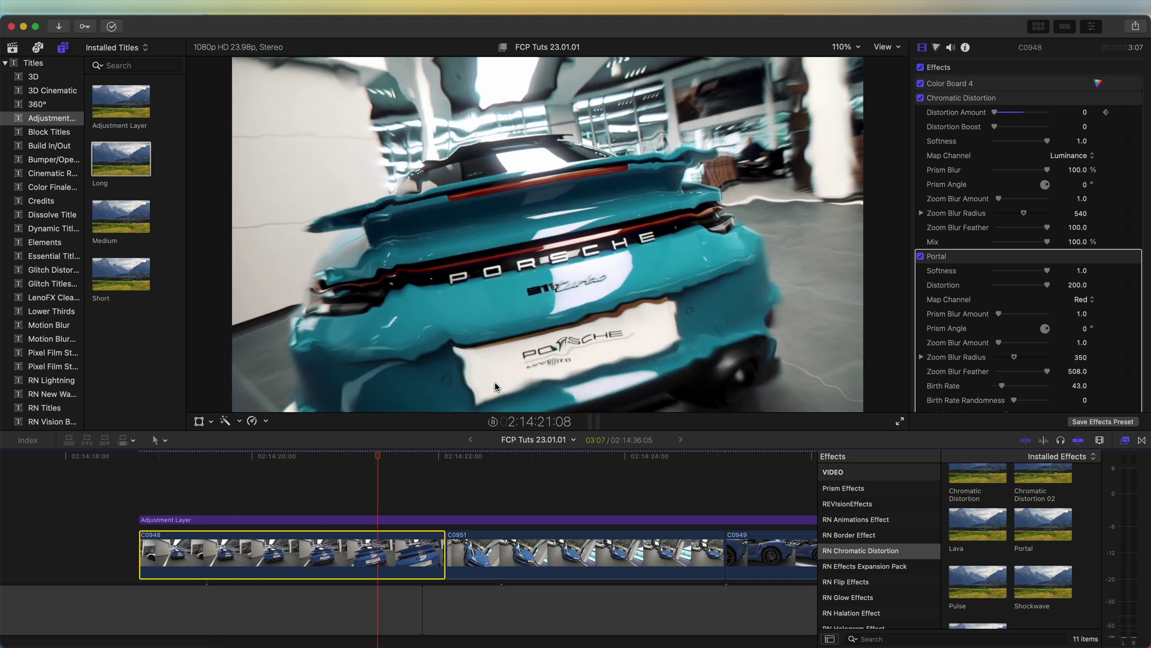
key("Up")
key("space")
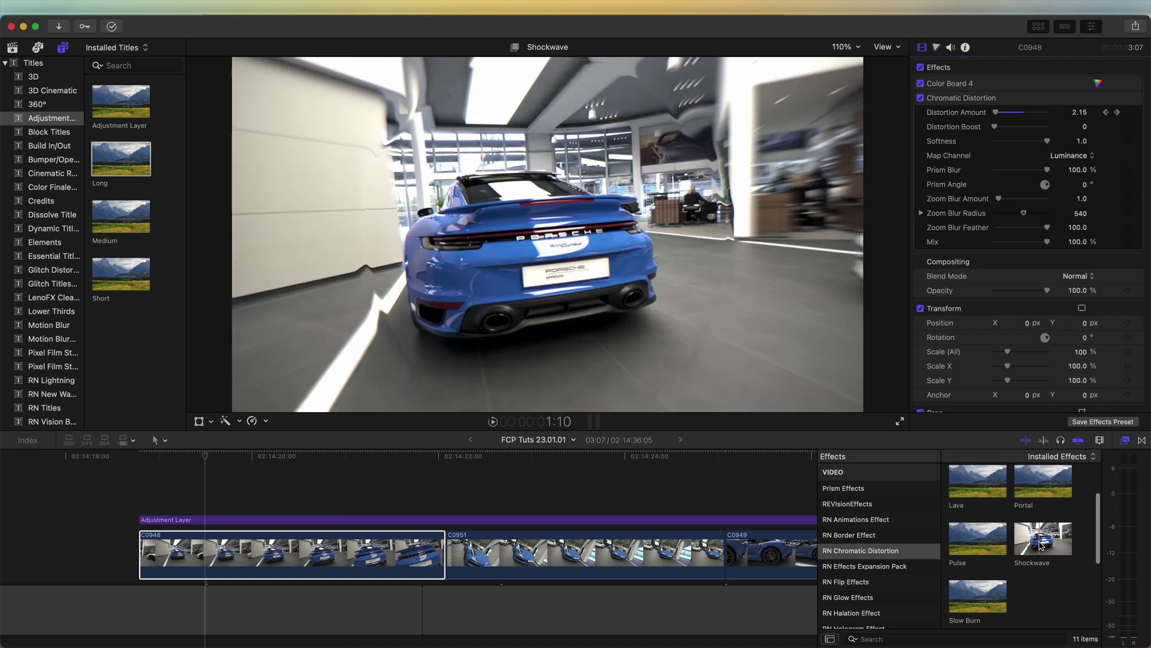
Apply Shockwave to C0948, preview it, and lower its Distortion value
left_click_drag(1040, 541, 219, 558)
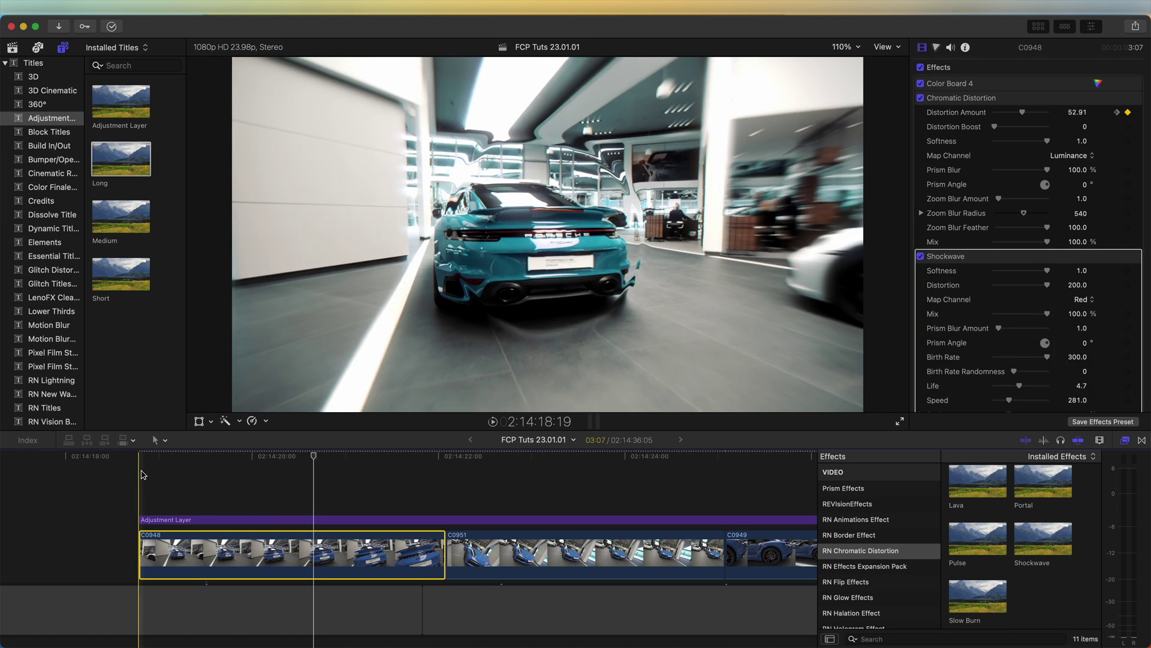
key("space")
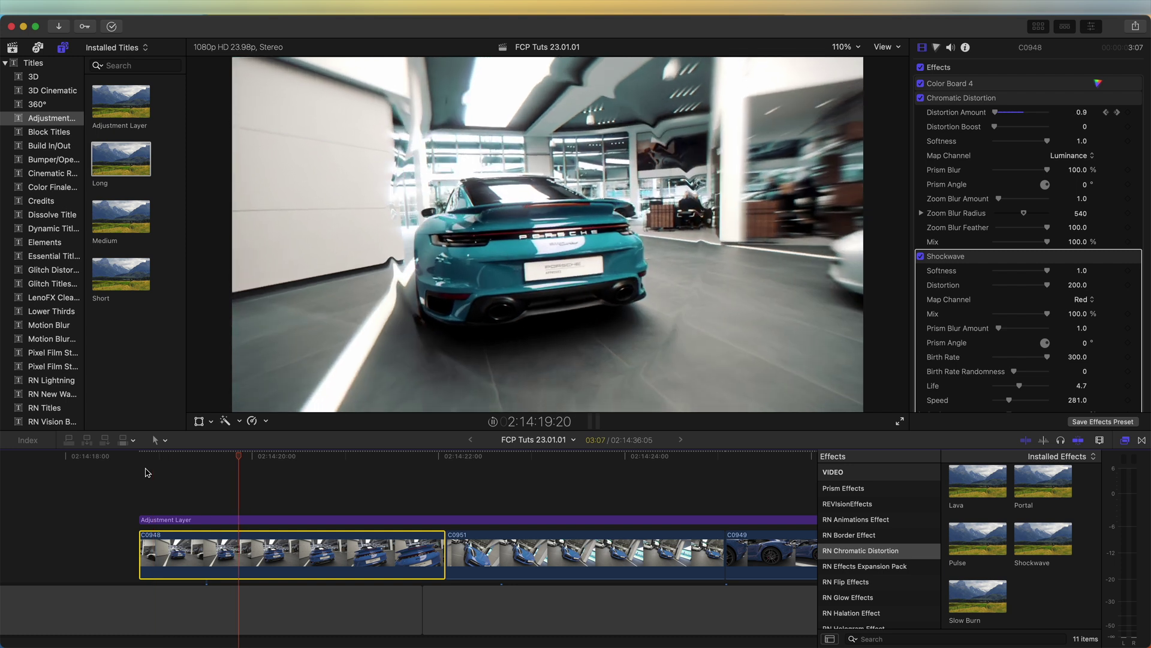
mouse_move(1047, 285)
left_mouse_down()
mouse_move(985, 285)
mouse_move(1048, 286)
left_mouse_up()
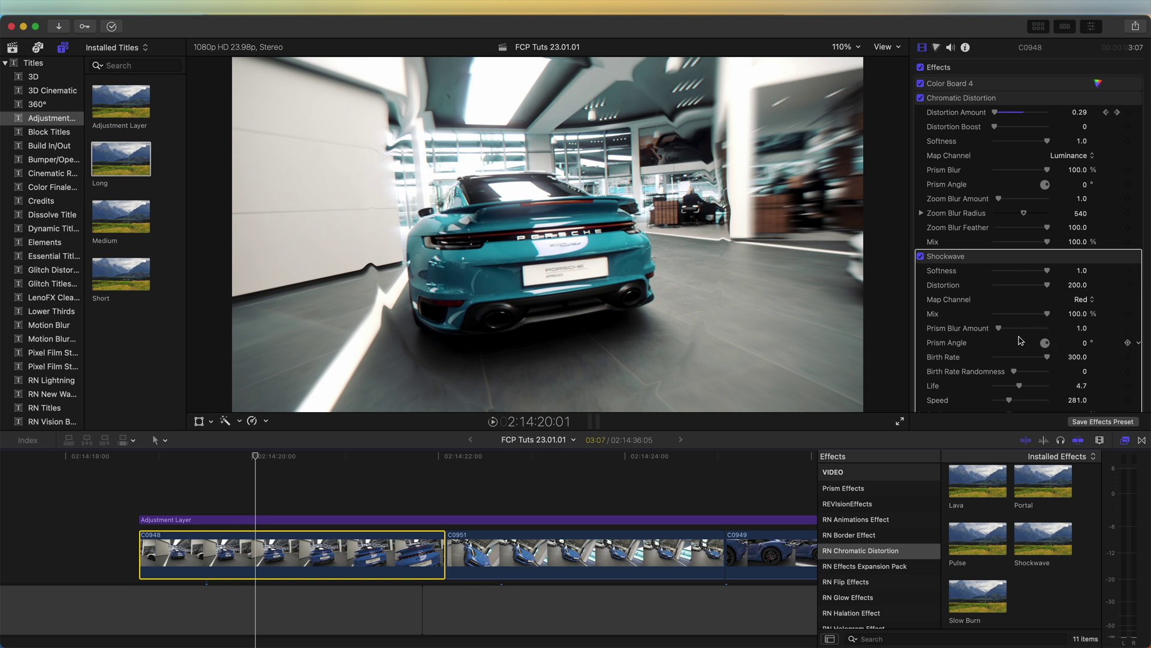
Set Shockwave's Birth Rate Randomness to 5 and Speed to 149
scroll(1023, 293, "down", 3)
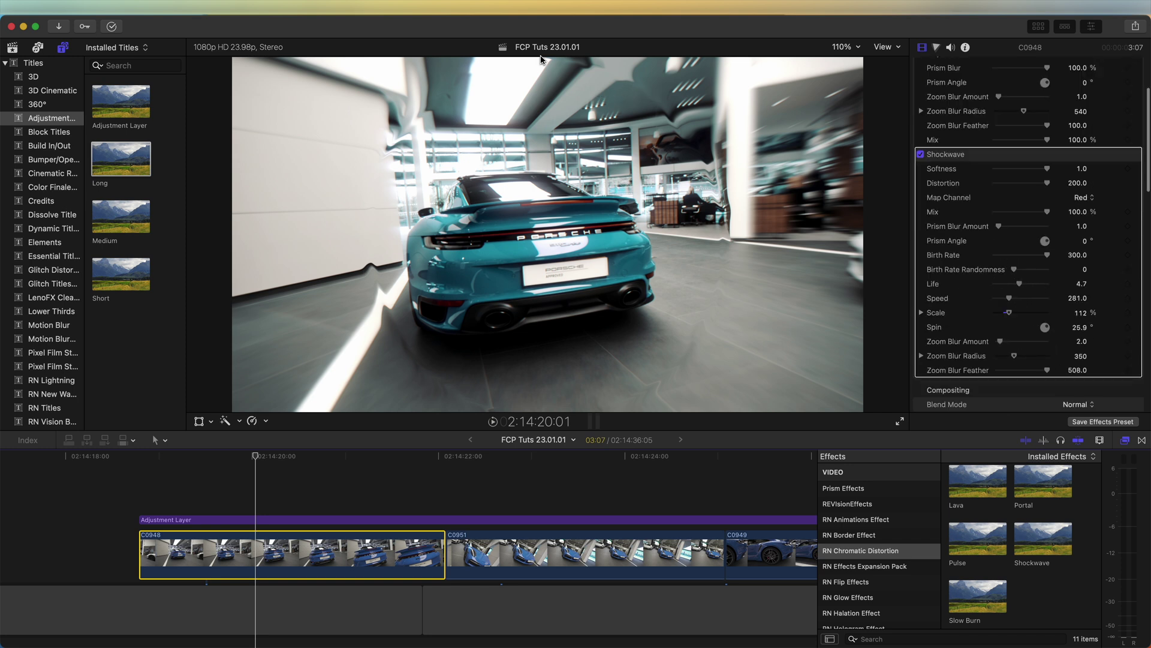
left_click_drag(1015, 270, 1016, 269)
left_click_drag(1009, 298, 1014, 314)
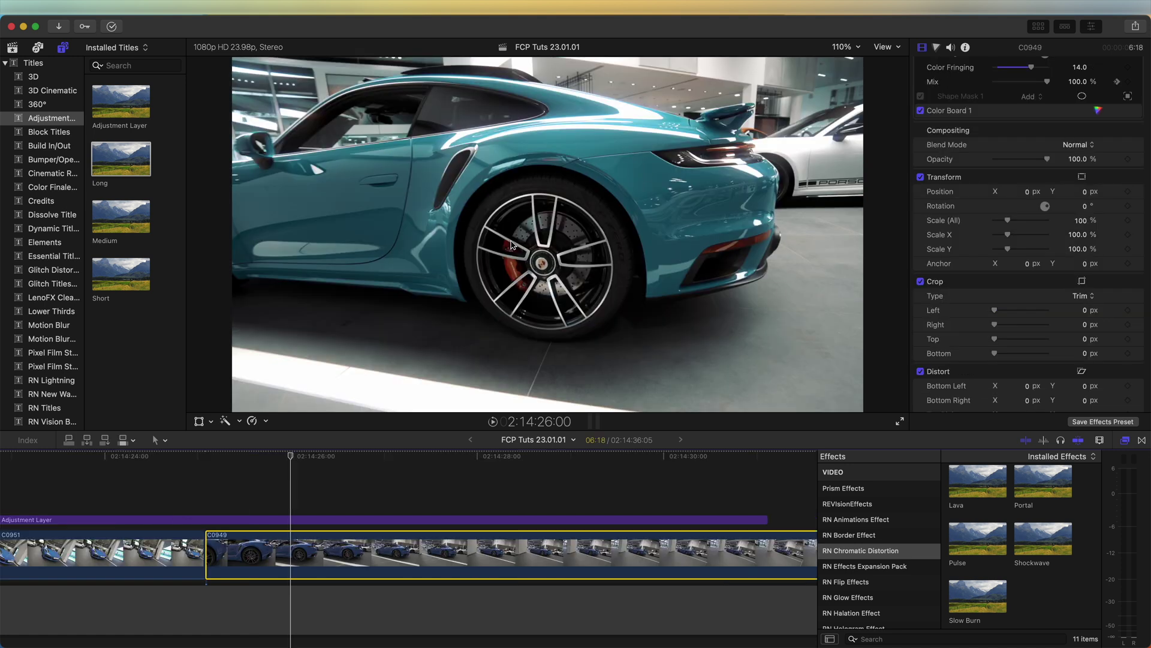
Apply Pulse to C0949, shape its mask into an ellipse over the rear wheel, and track it
left_click_drag(977, 537, 546, 259)
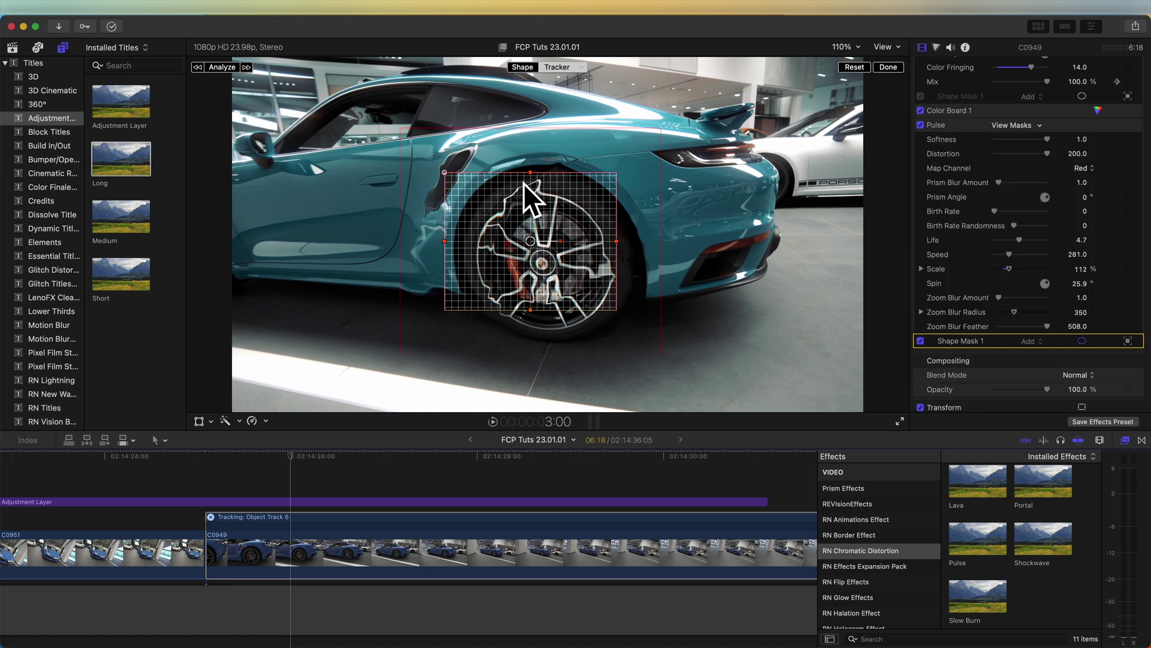
left_click_drag(531, 242, 547, 259)
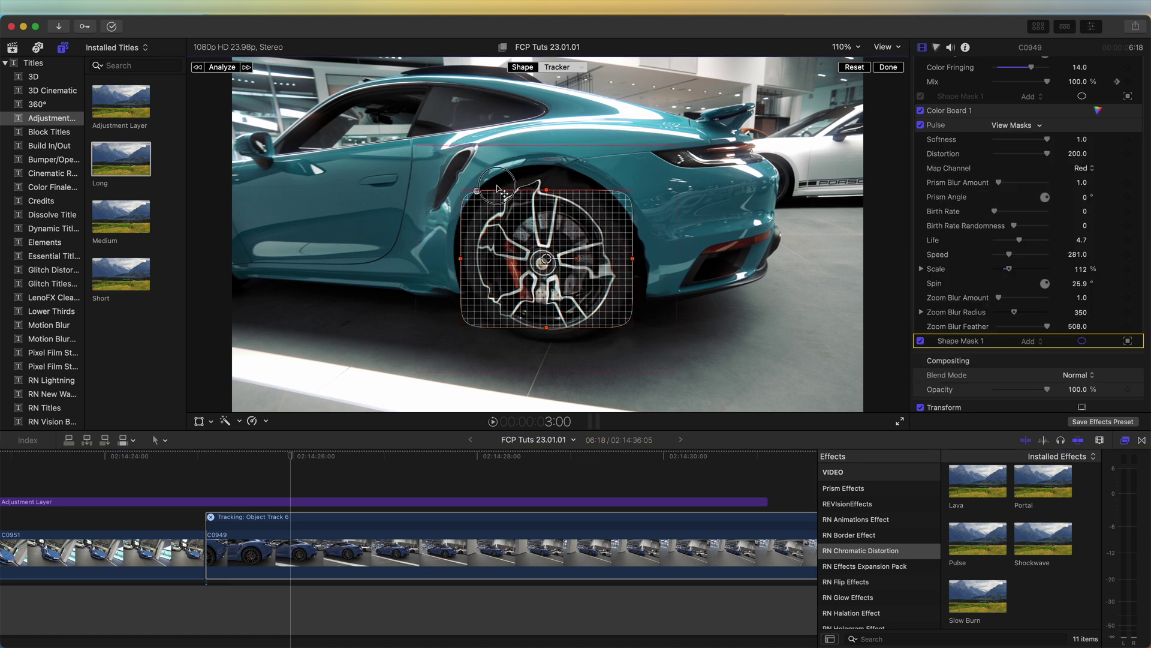
left_click_drag(498, 186, 543, 187)
left_click_drag(460, 259, 476, 262)
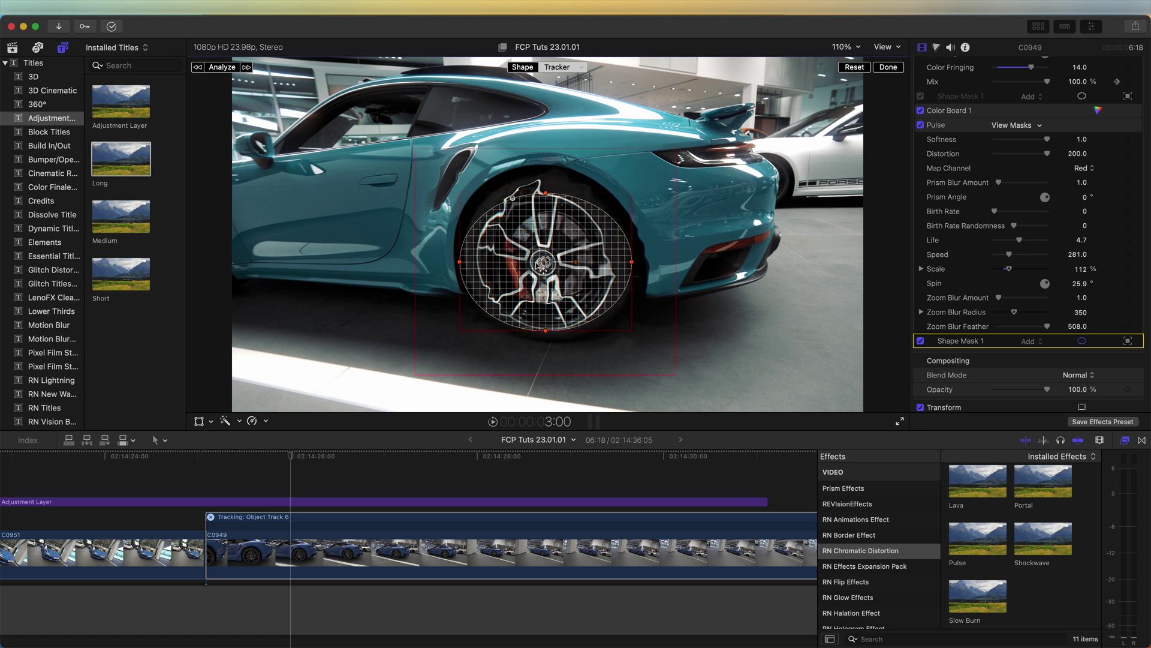
left_click(217, 71)
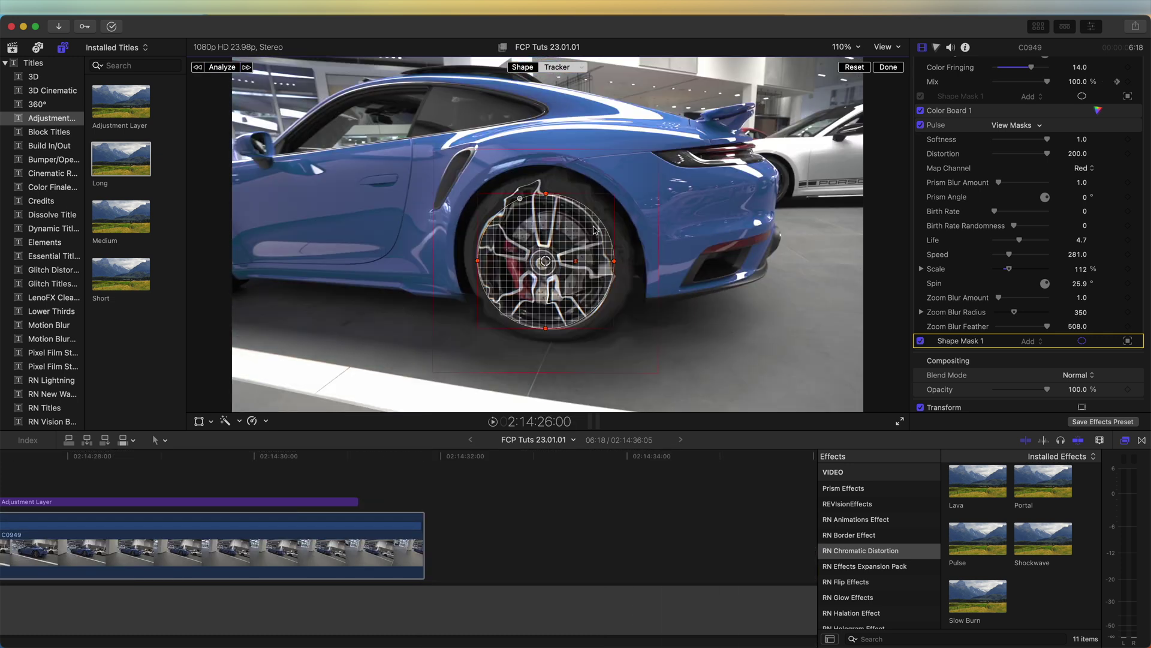
Set the wheel mask to Offset from Tracker and tighten its feather around the wheel rim
left_click(580, 68)
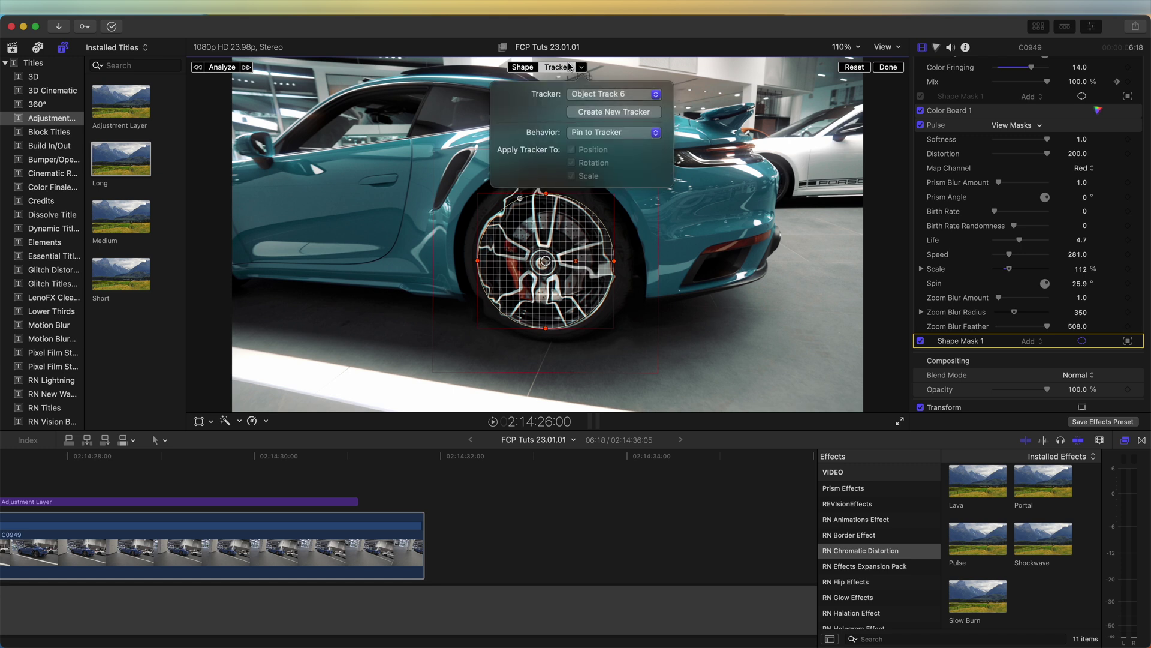
left_click(592, 131)
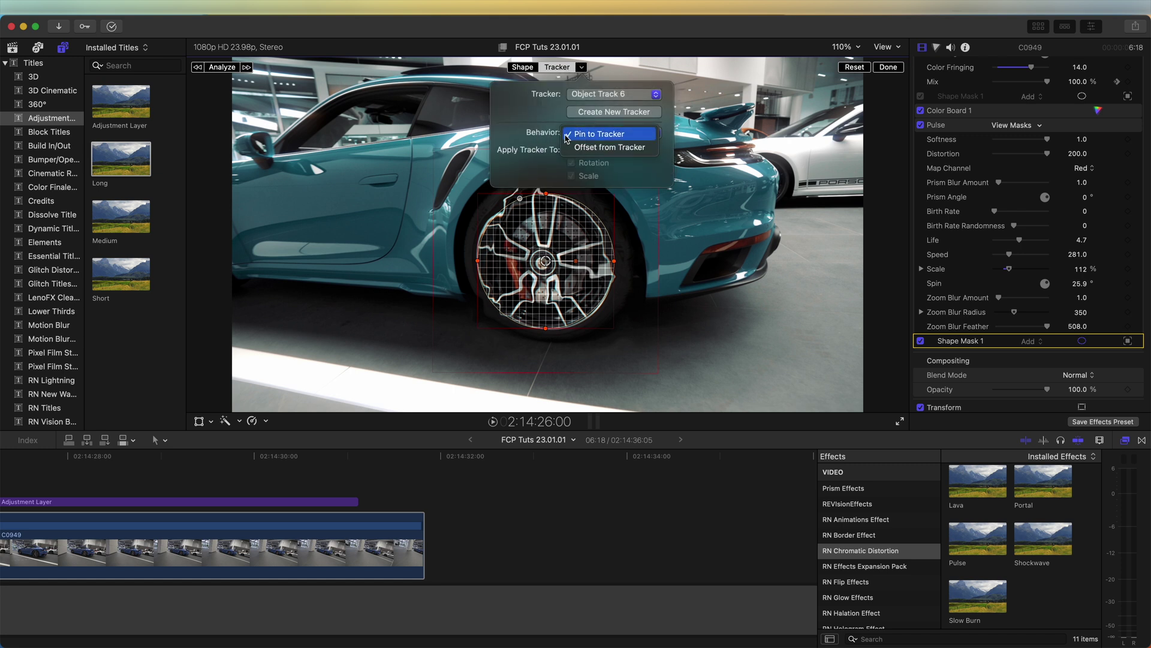
left_click(593, 148)
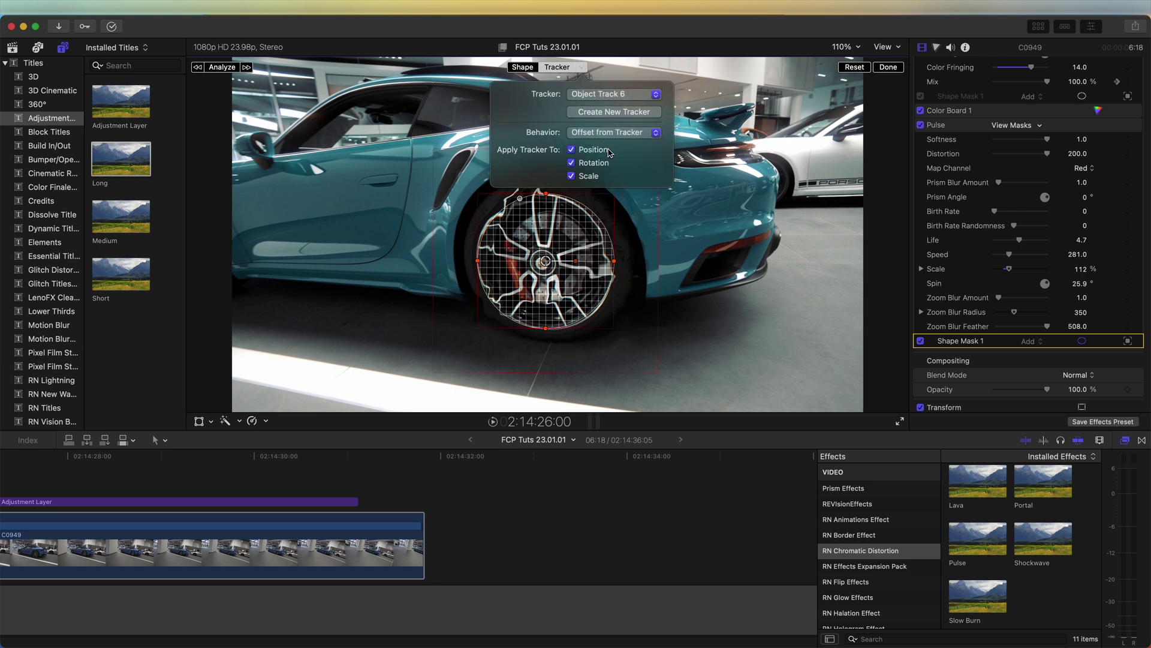
left_click(522, 69)
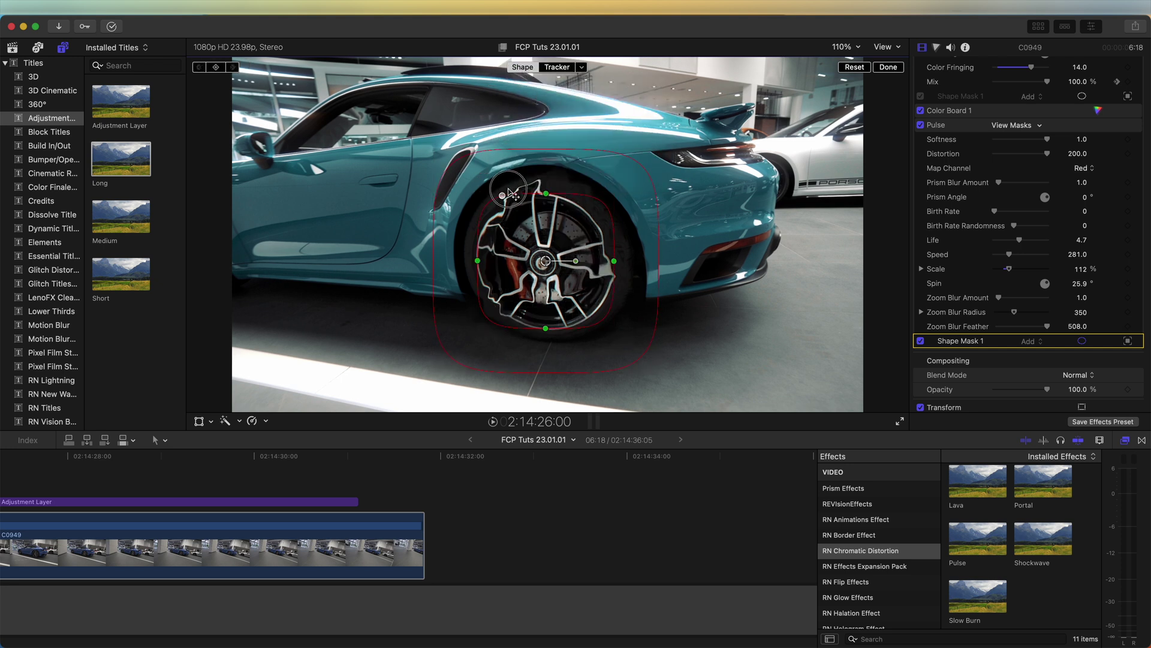
left_click_drag(508, 161, 527, 184)
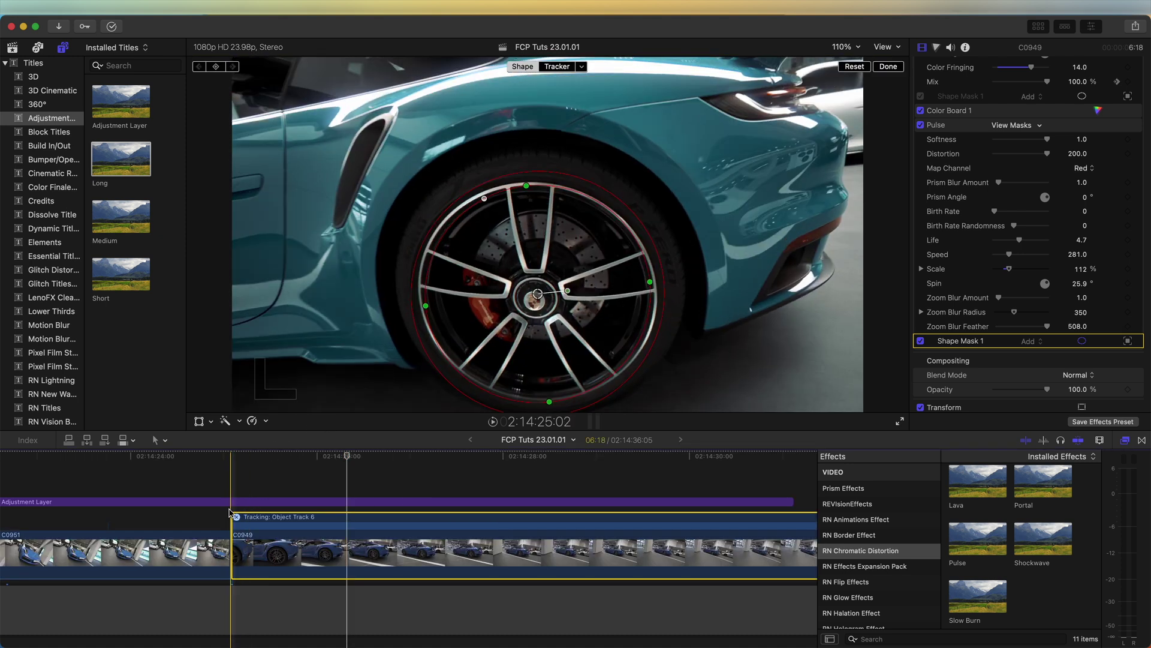
Enable the Neon effect on C0949 and replay from the clip start to see the wheel glow
key("space")
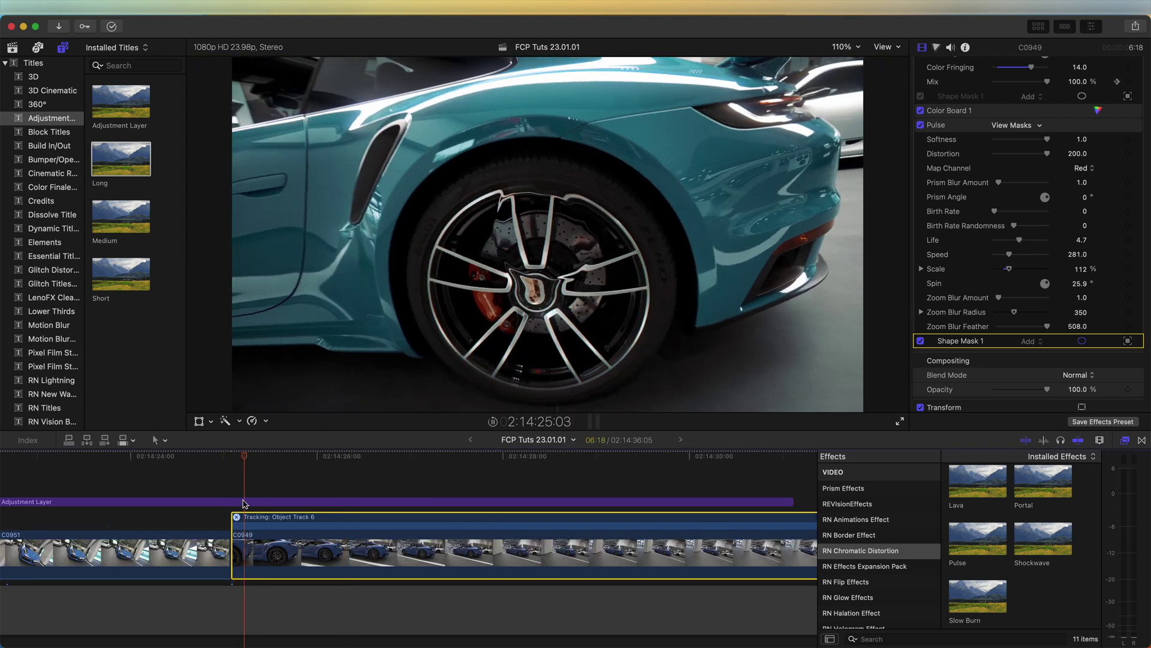
key("space")
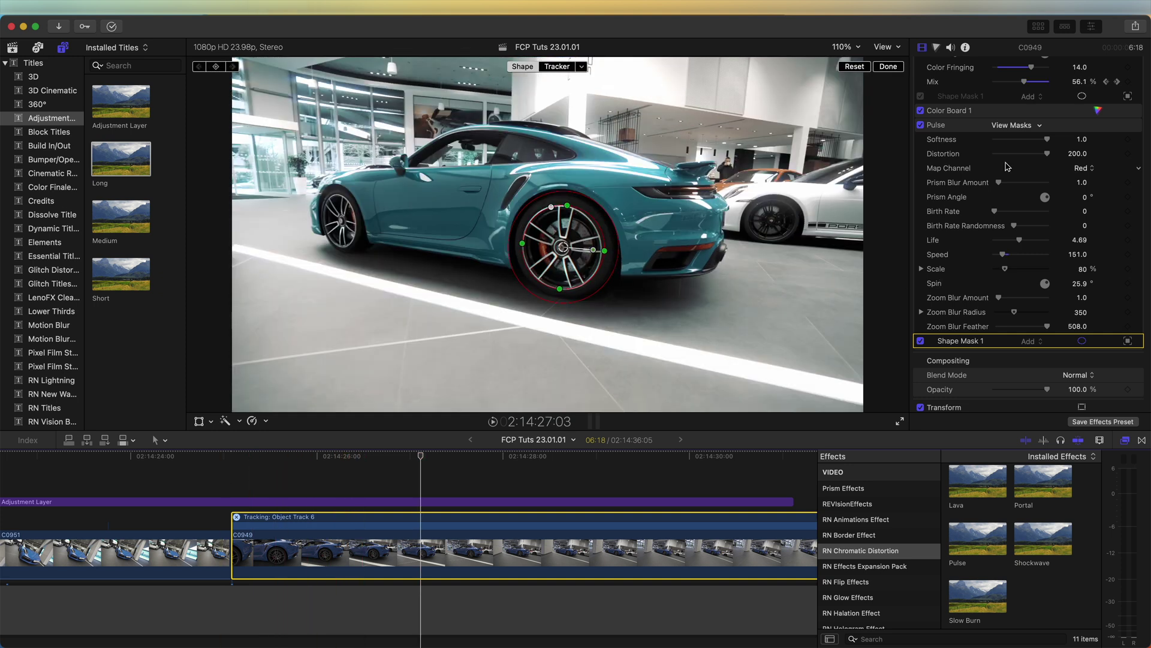
scroll(982, 92, "up", 5)
left_click(921, 84)
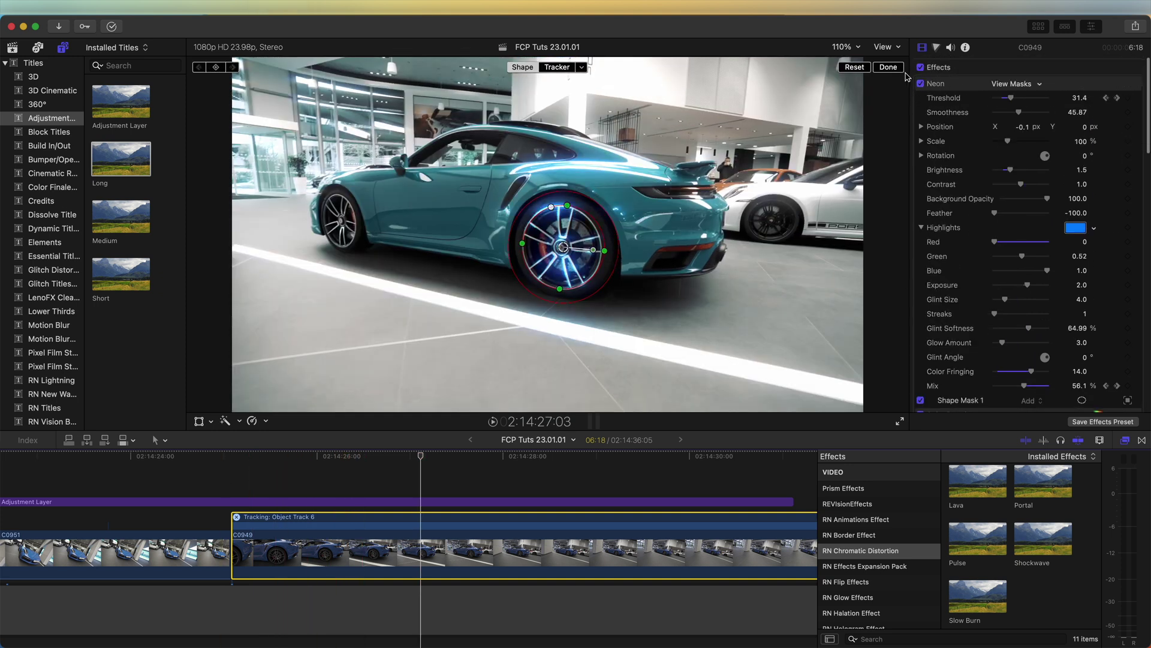
key("Up")
key("space")
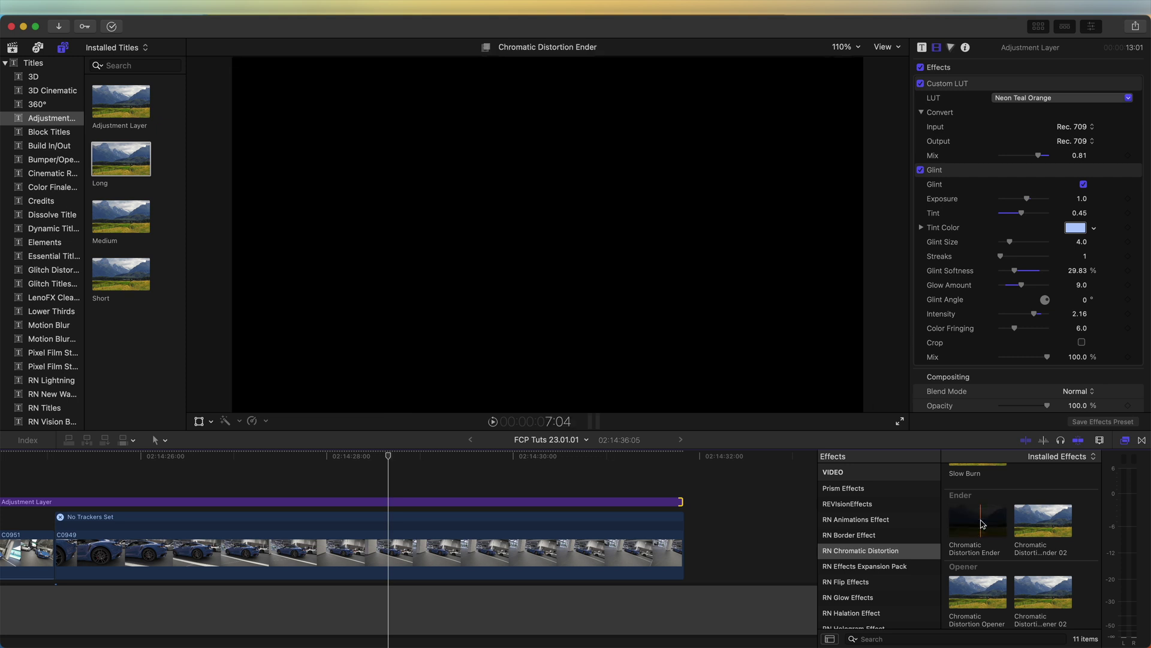
Add Chromatic Distortion Ender to C0949, preview the clip end, then add Chromatic Distortion Opener
left_click_drag(977, 520, 607, 555)
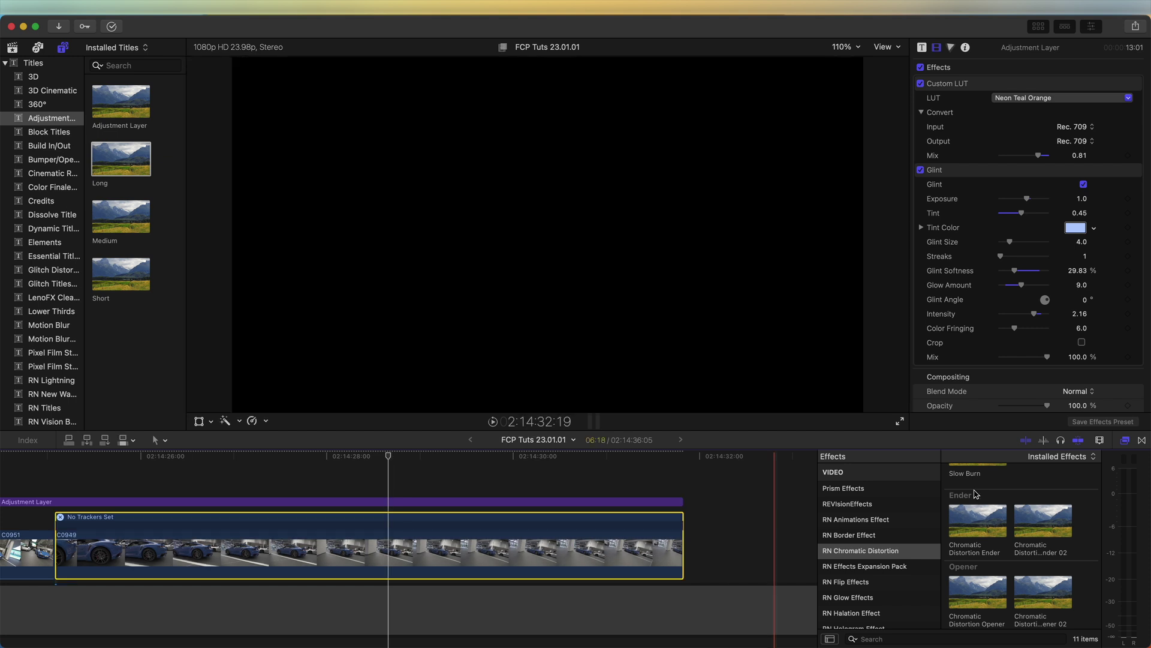
key("space")
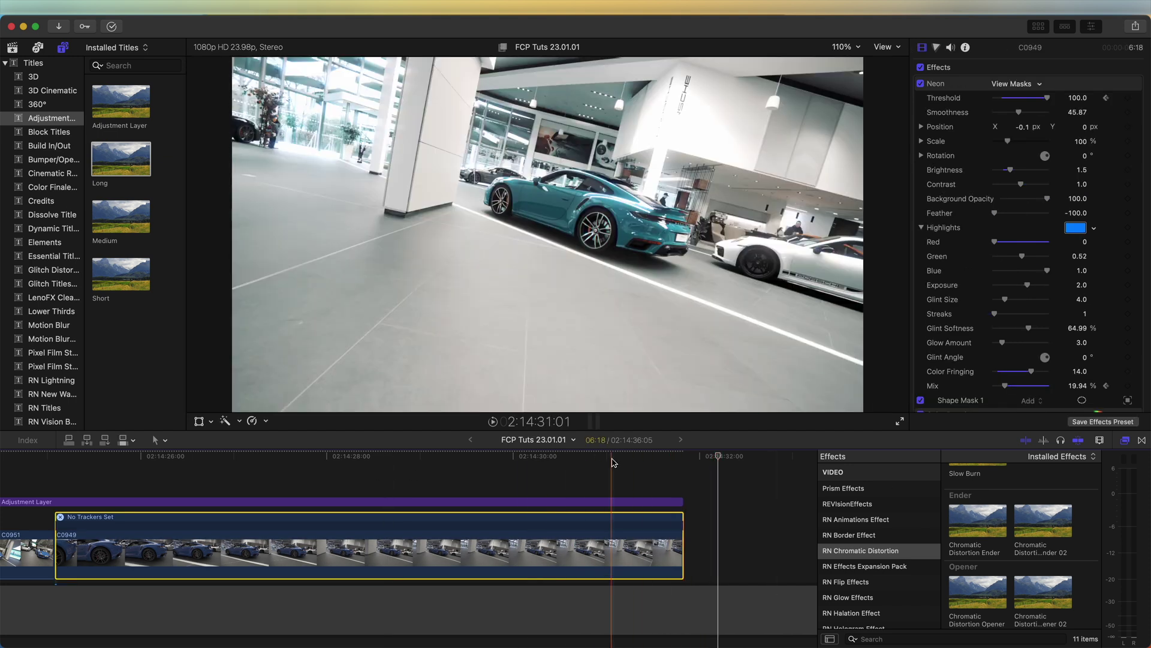
left_click(593, 458)
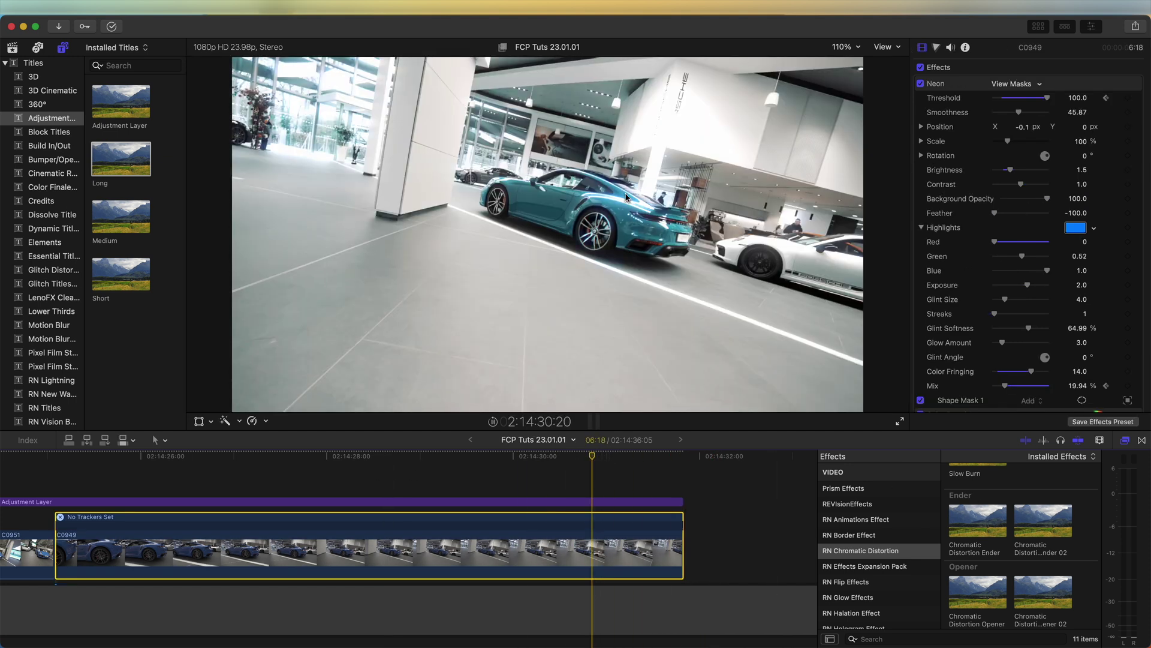
key("space")
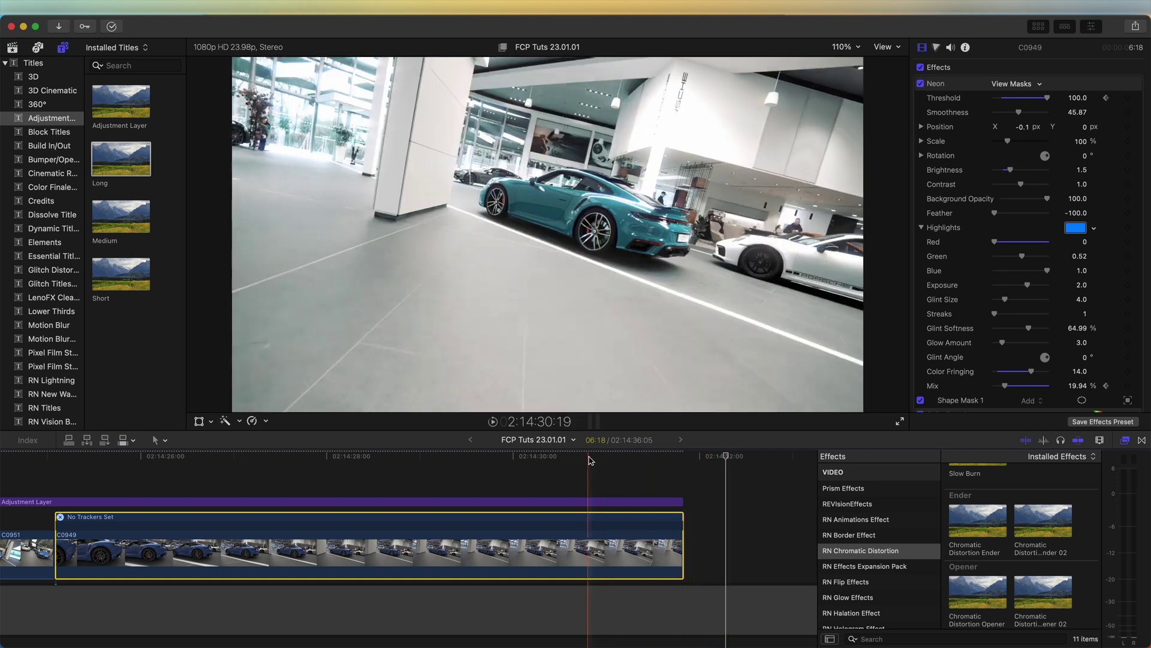
scroll(600, 540, "left", 5)
left_click_drag(977, 591, 328, 527)
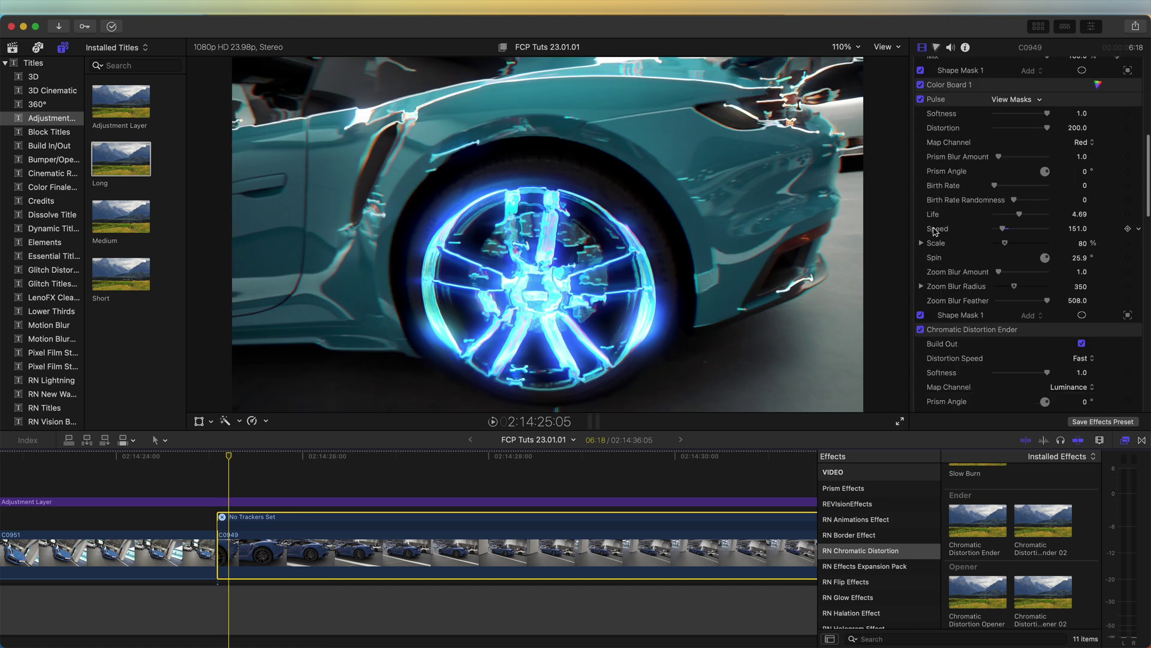
Preview the opener, raise its Distortion Amount to 97.6, and start adding its wheel shape mask
scroll(935, 231, "down", 6)
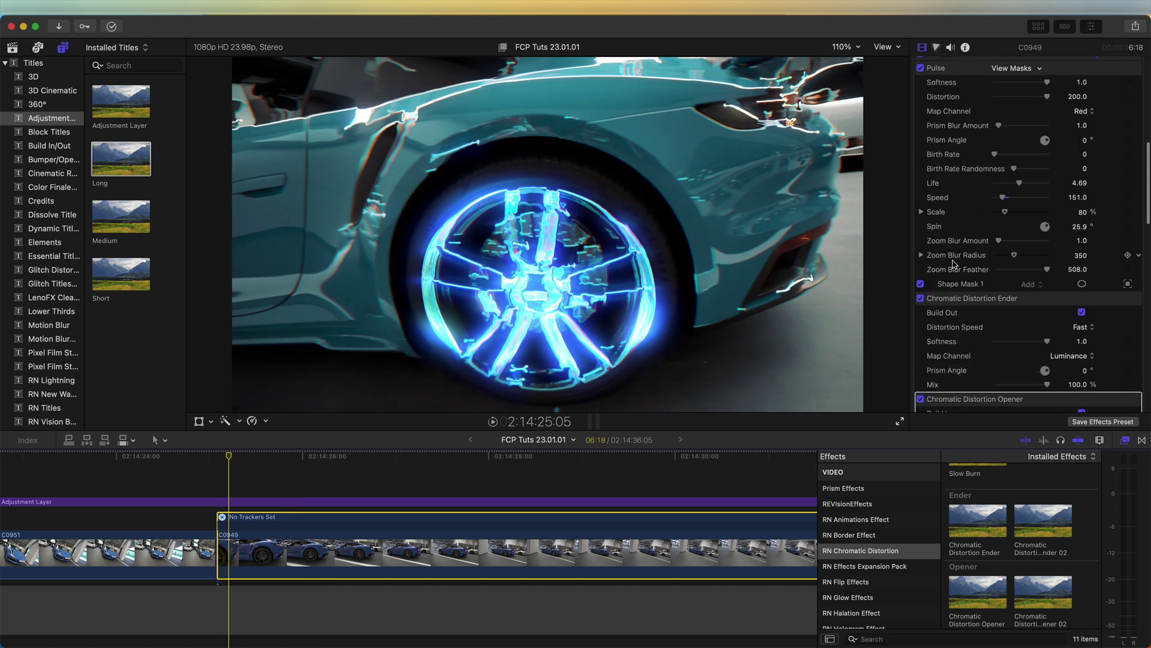
key("space")
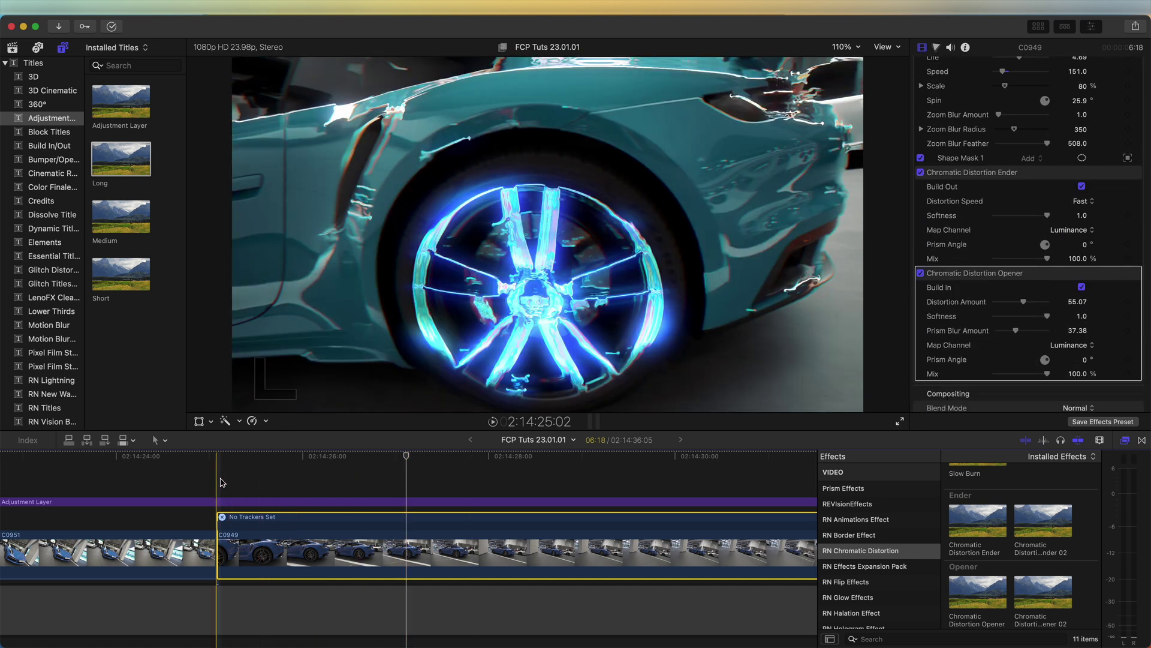
left_click(241, 462)
scroll(1033, 268, "down", 3)
left_click_drag(1026, 264, 1065, 269)
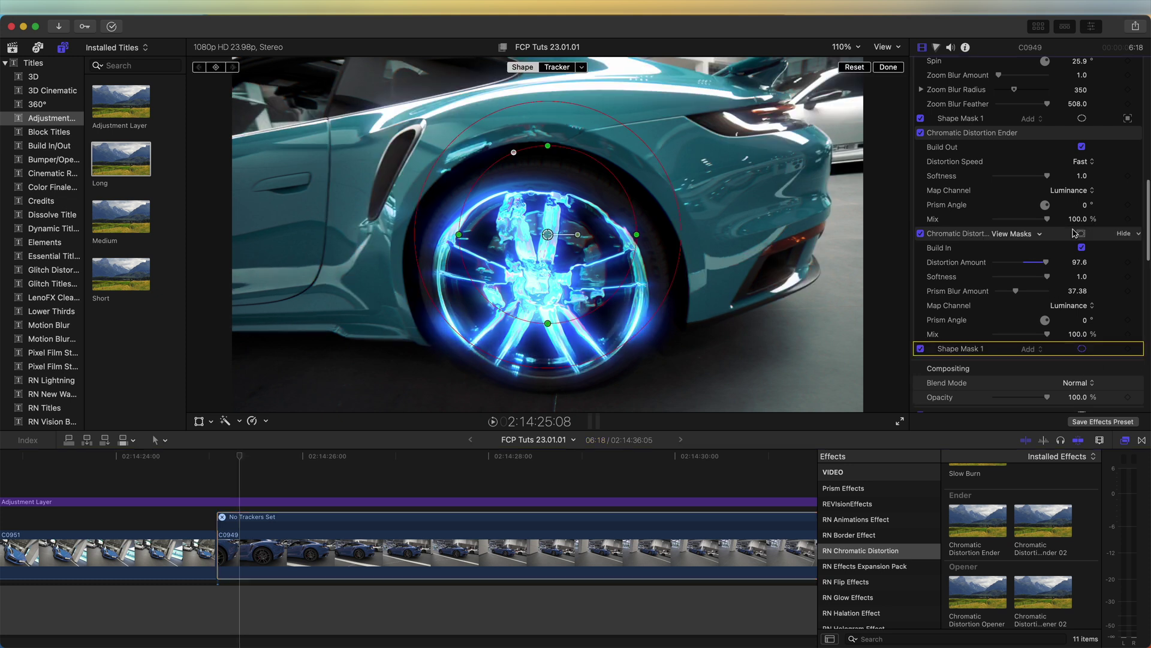
left_click(1083, 235)
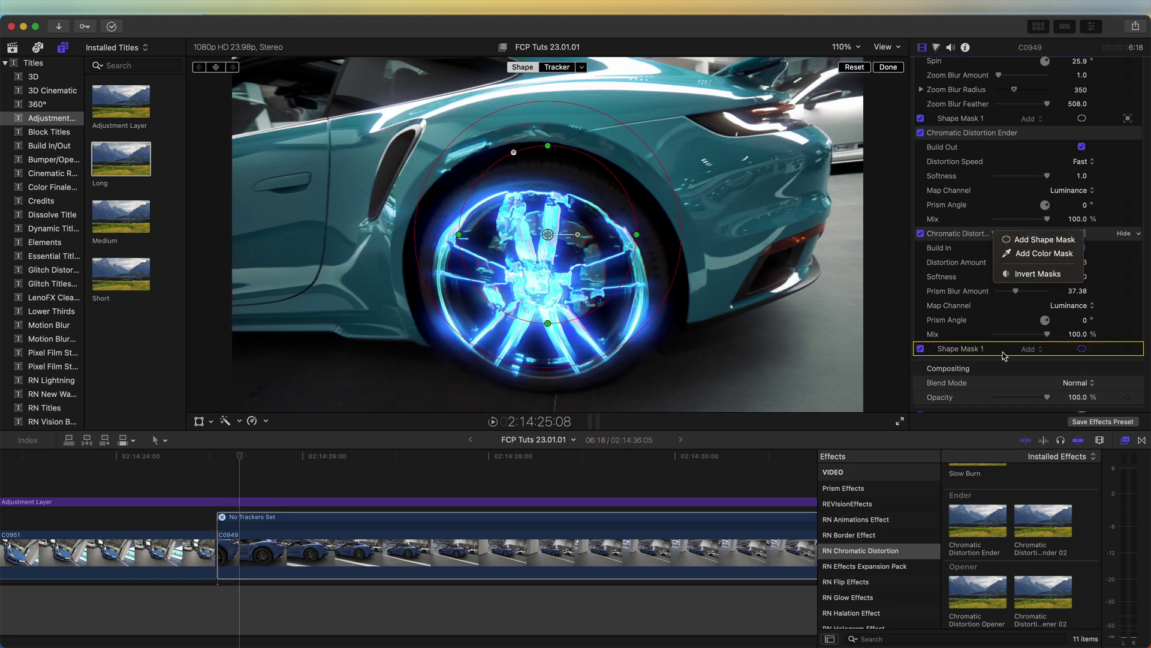
Link the opener's wheel mask to Object Track 6
left_click(965, 354)
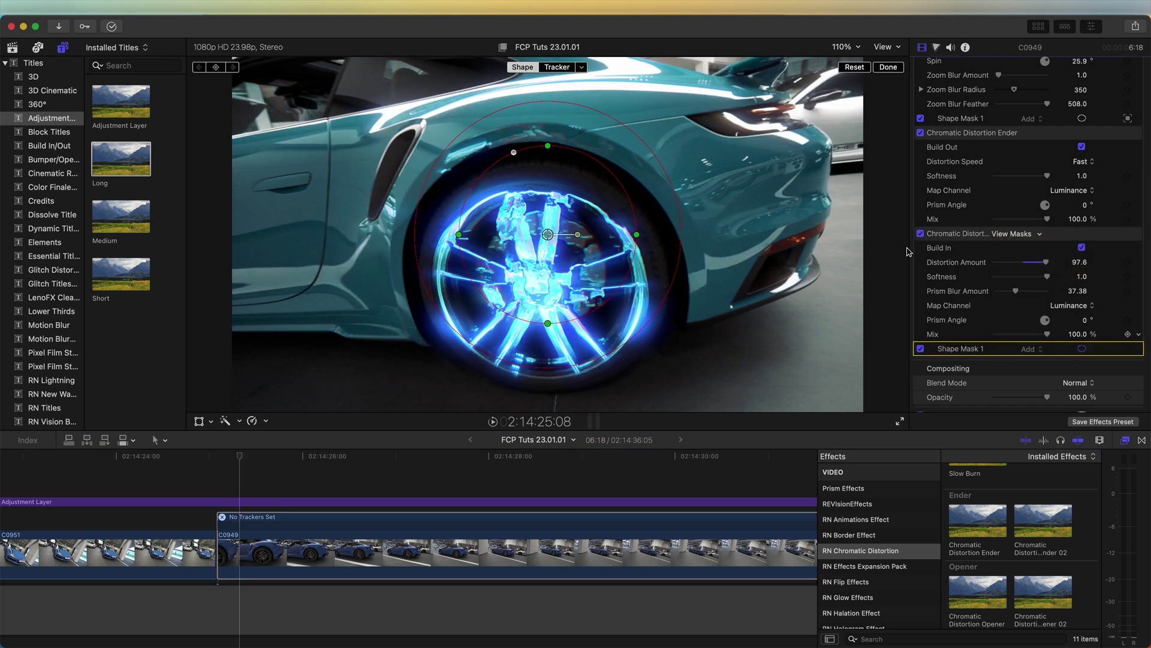
left_click(583, 67)
left_click(609, 95)
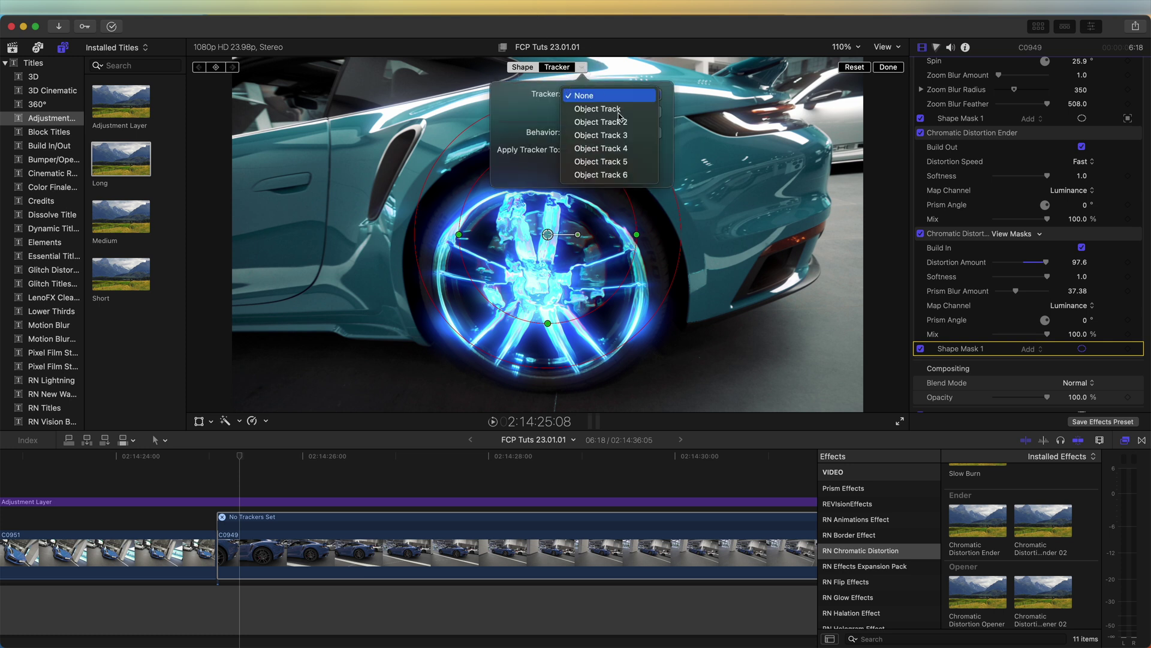
left_click(613, 175)
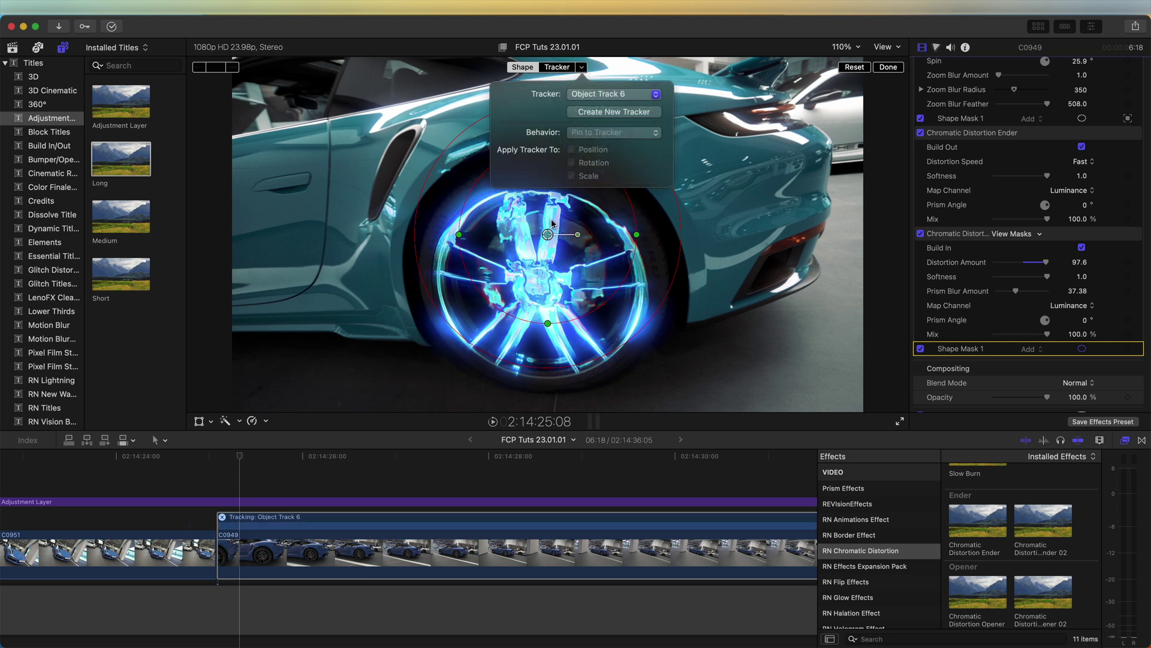
left_click(581, 68)
Set the mask's tracker behavior to Offset from Tracker and finish mask editing
left_click(581, 68)
left_click(611, 132)
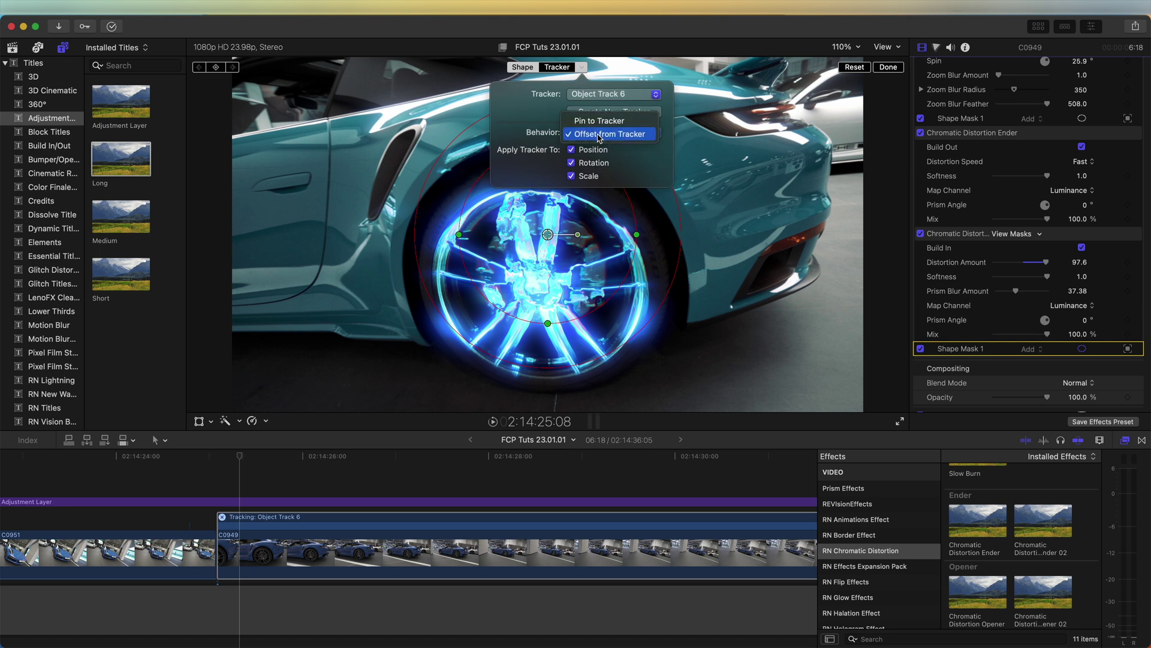
left_click(591, 120)
left_click(579, 67)
left_click(885, 68)
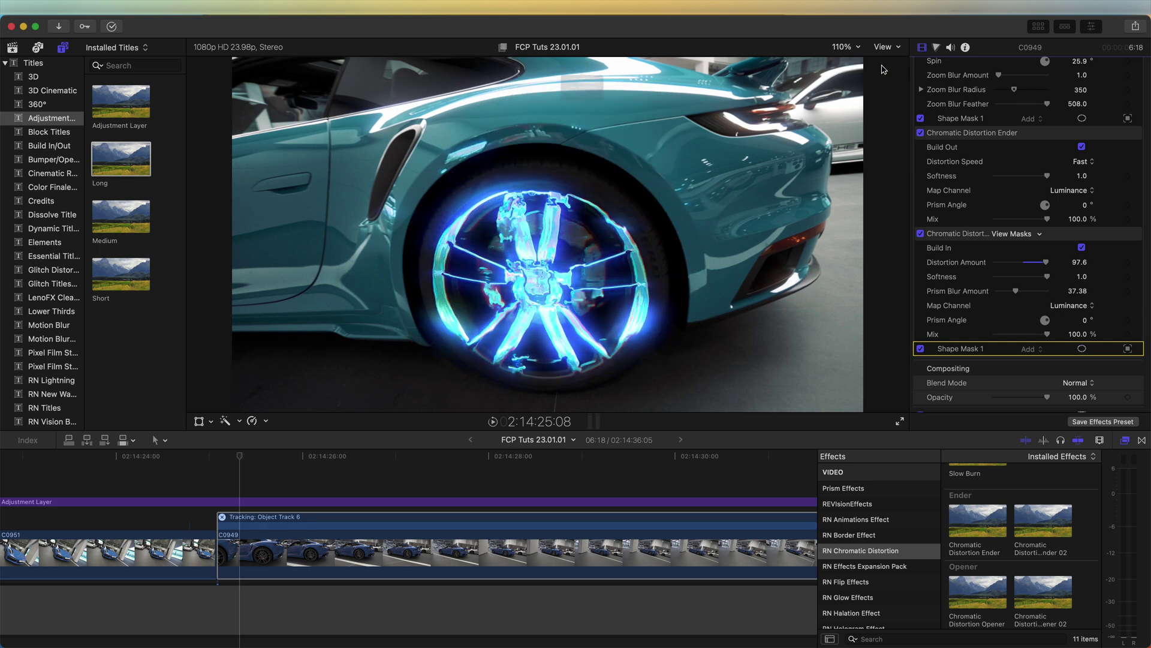
left_click(243, 489)
left_click_drag(233, 456, 399, 459)
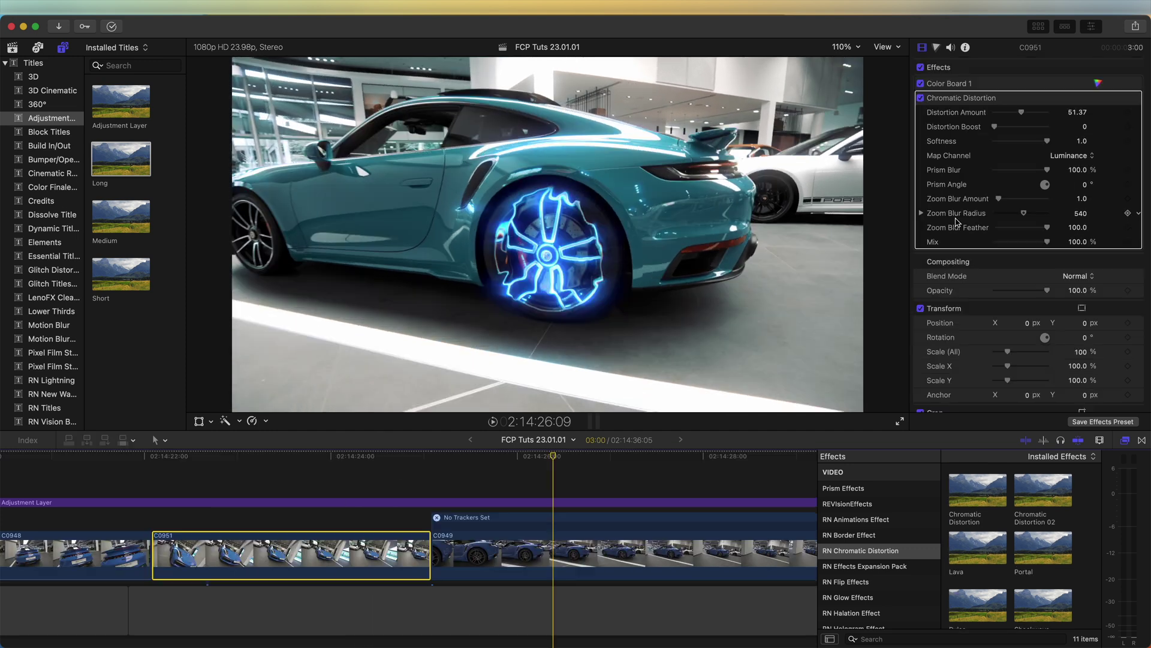